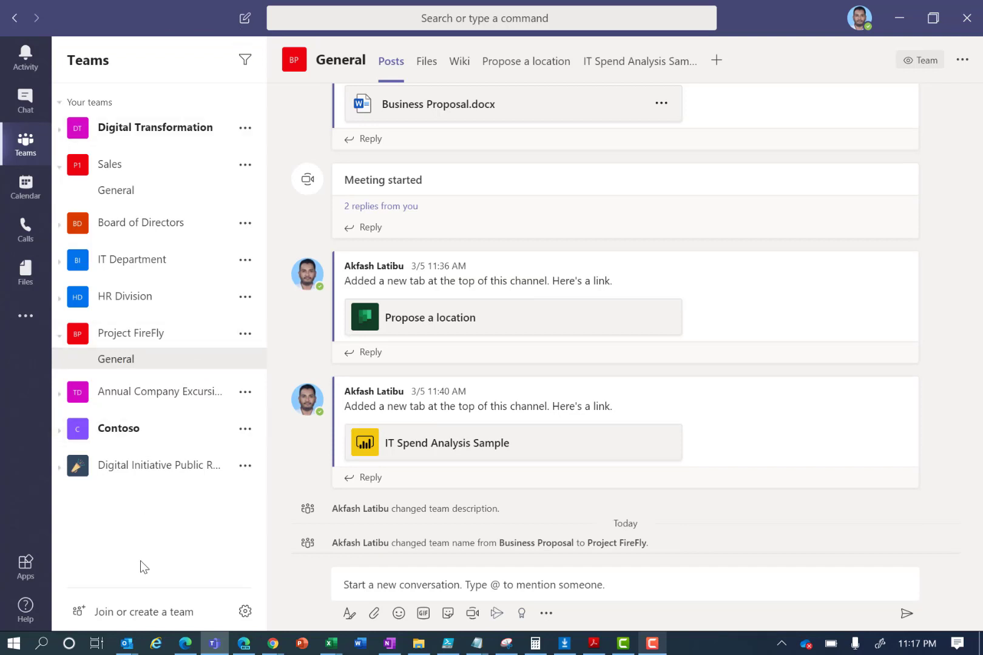
- From 'Join or create a team', begin creating a new team
left_click(119, 614)
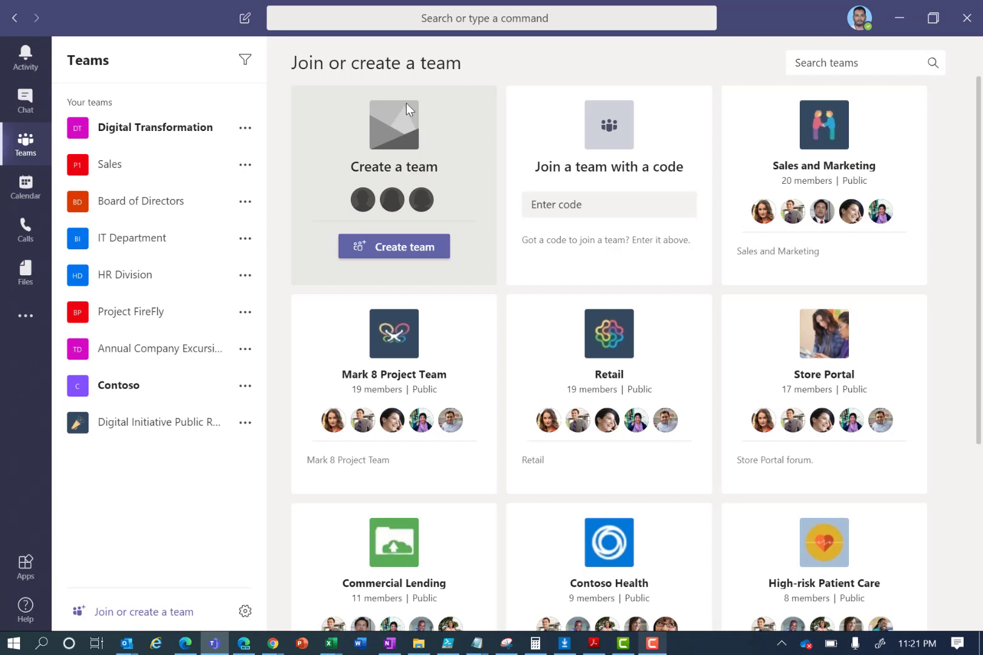
left_click(438, 245)
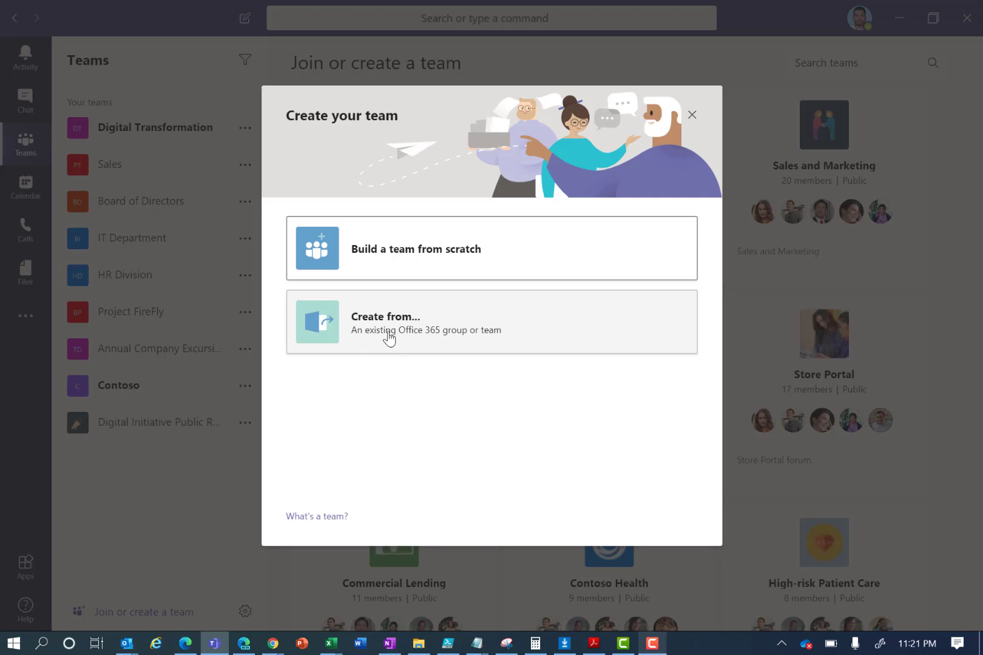
- Build a private team from scratch named 'Demo Team' and create it
left_click(413, 257)
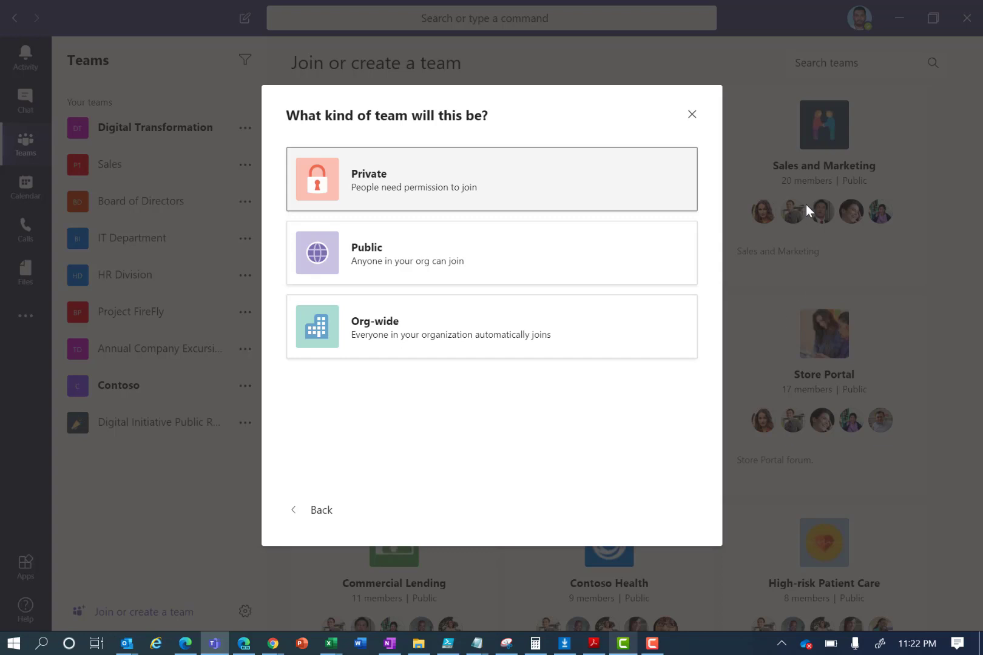
left_click(387, 187)
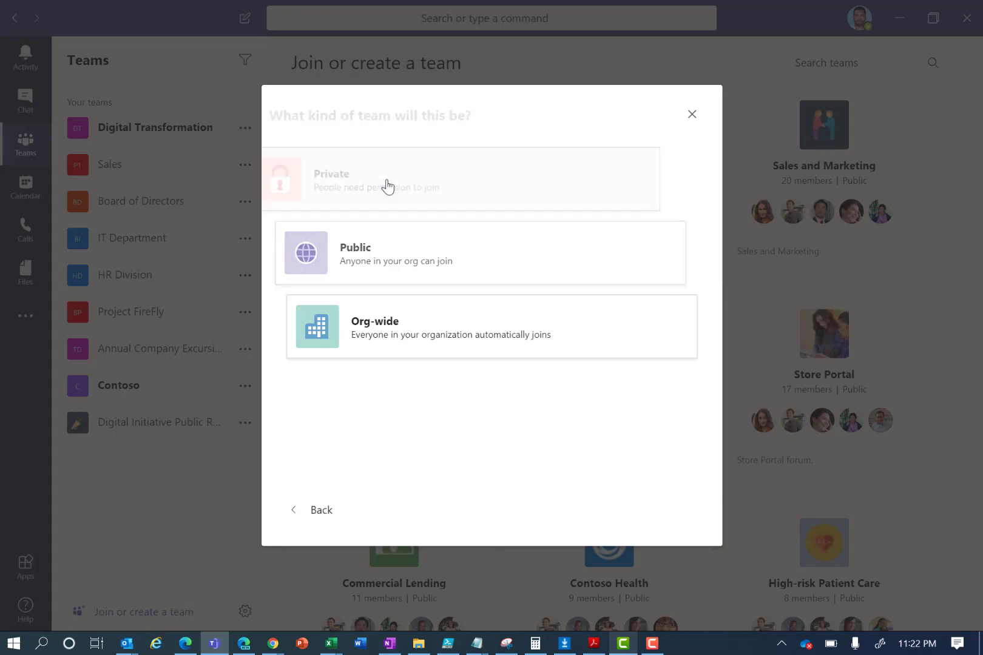
type("Demo Team")
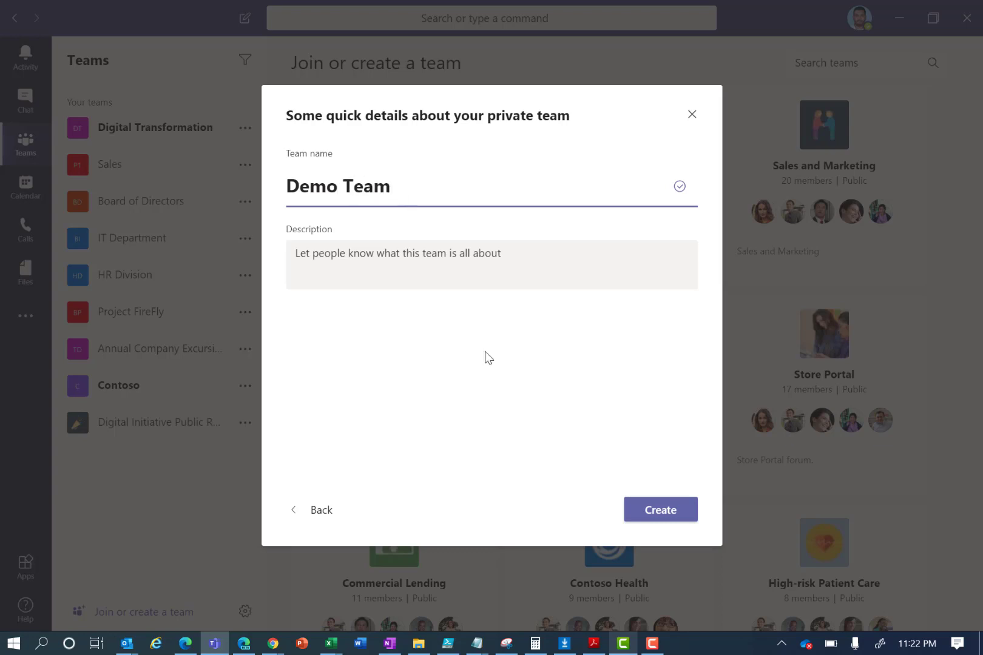
left_click(649, 517)
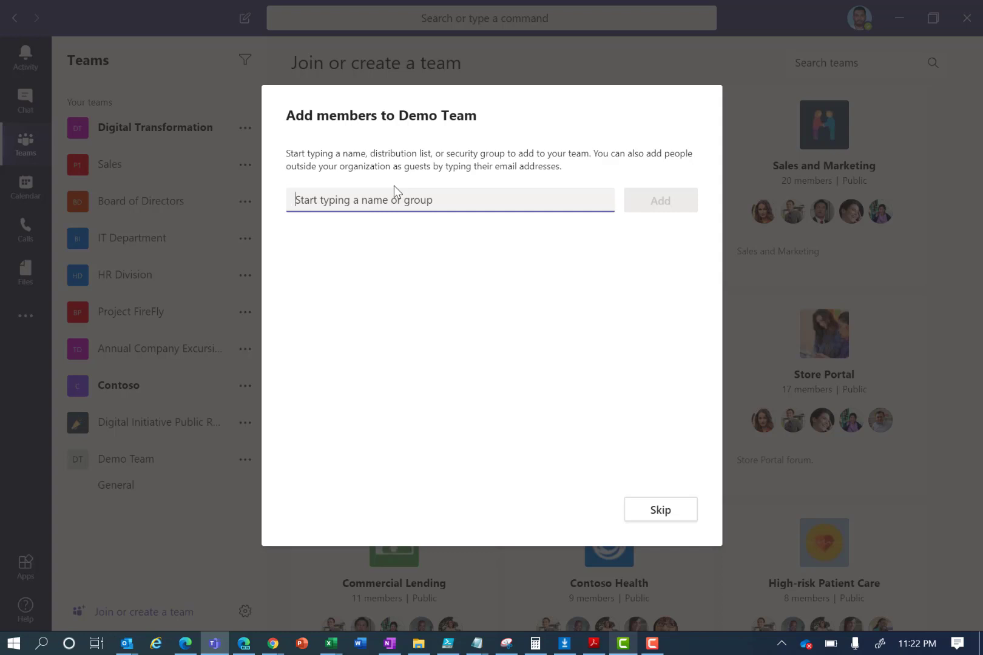
- Add two colleagues and an outside guest's e-mail address as members of Demo Team
type("alex")
key("Return")
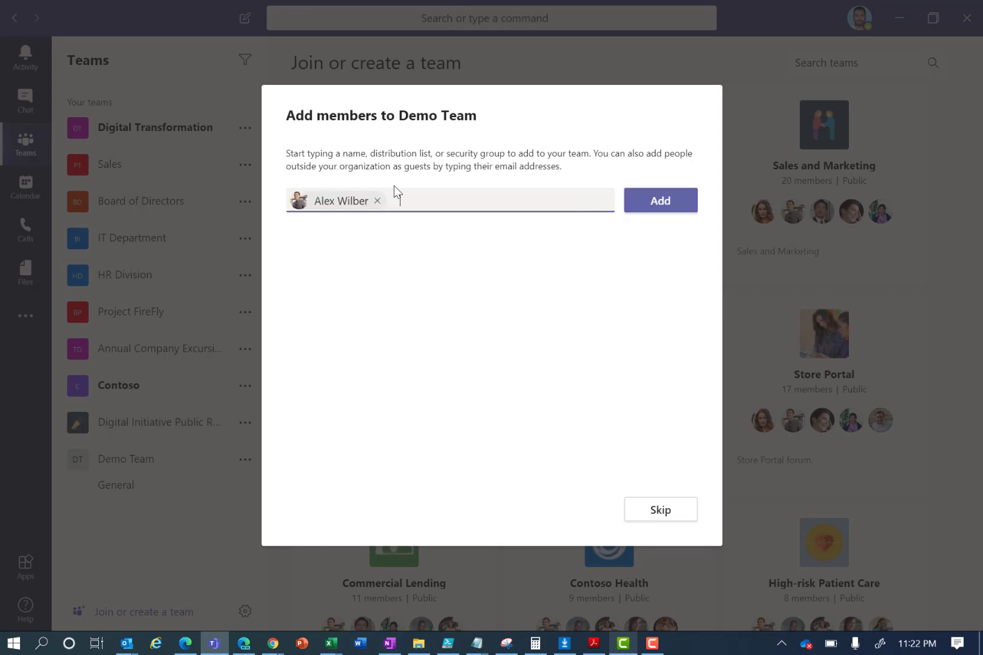
type("manoj")
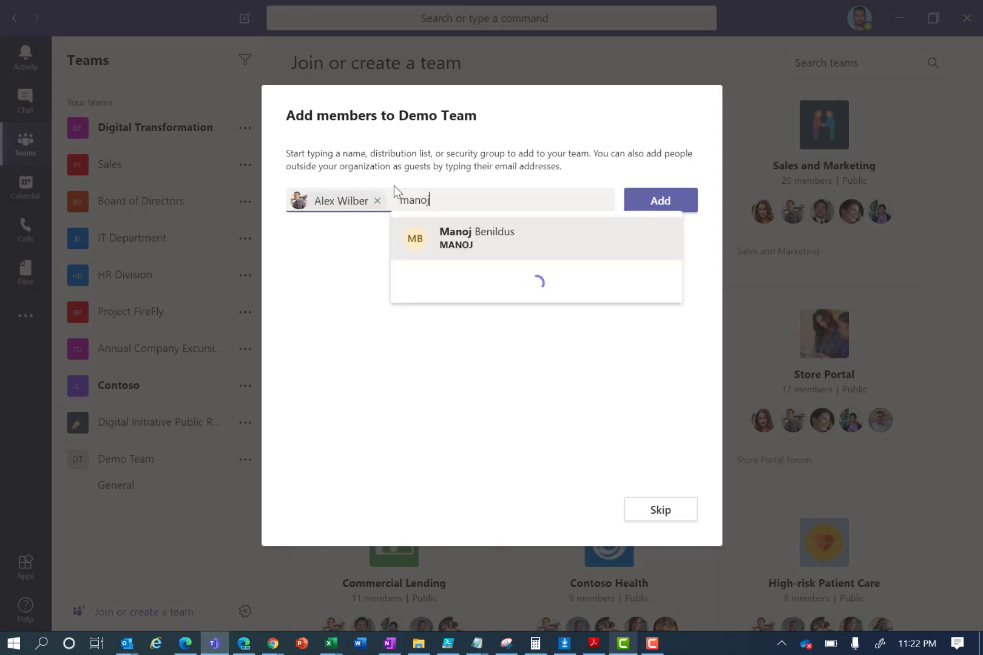
key("Return")
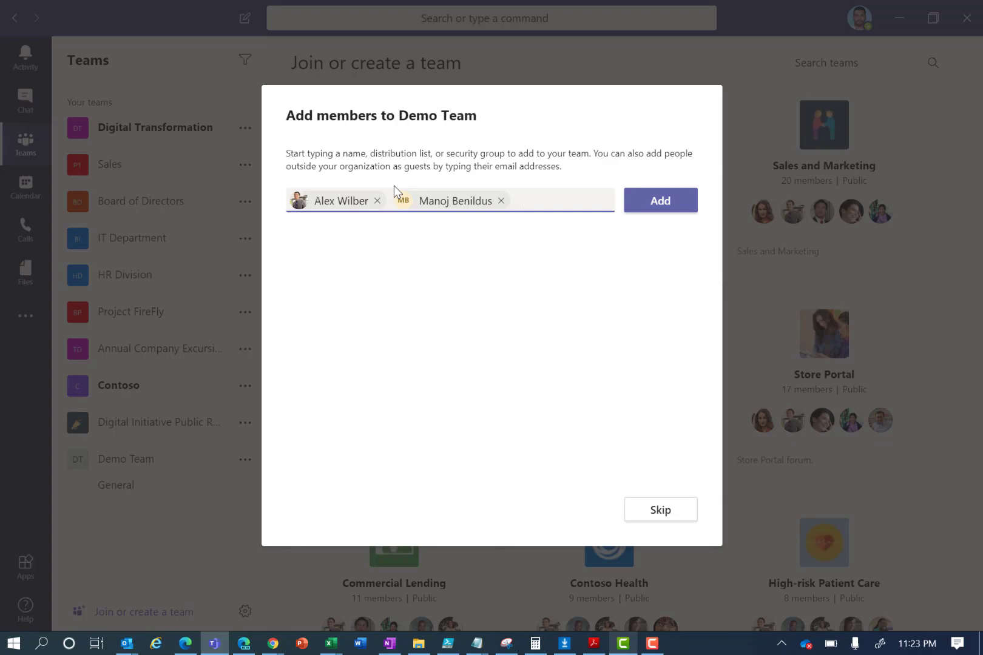
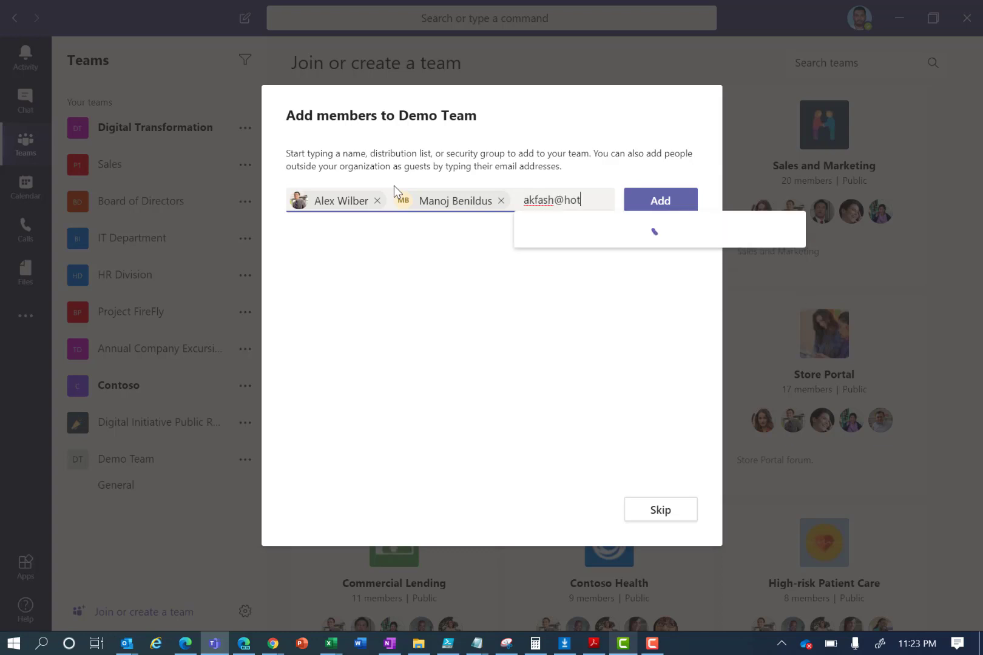
left_click(635, 254)
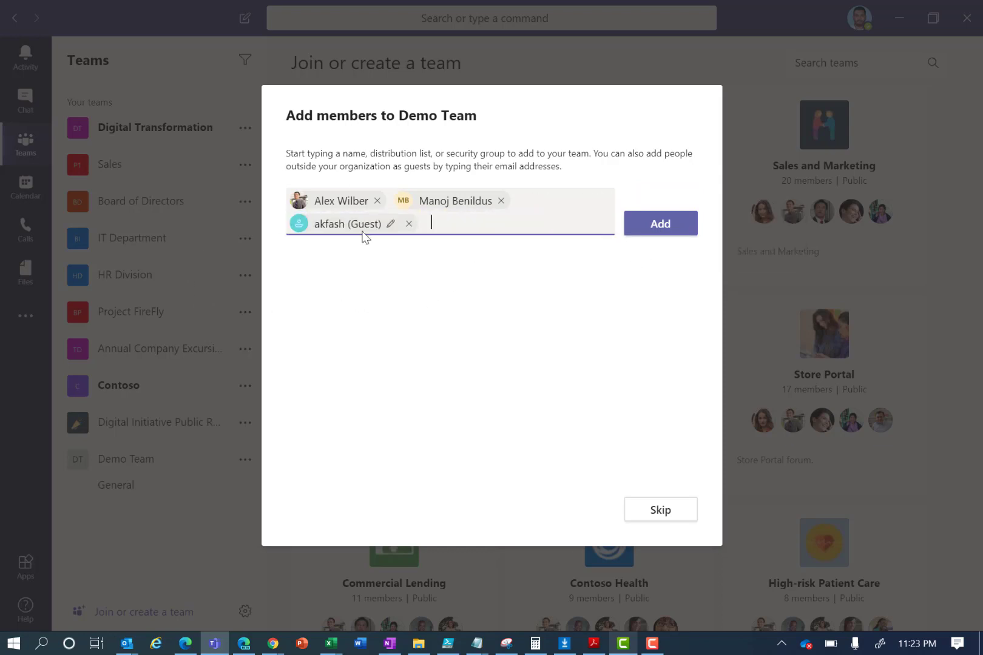
left_click(664, 237)
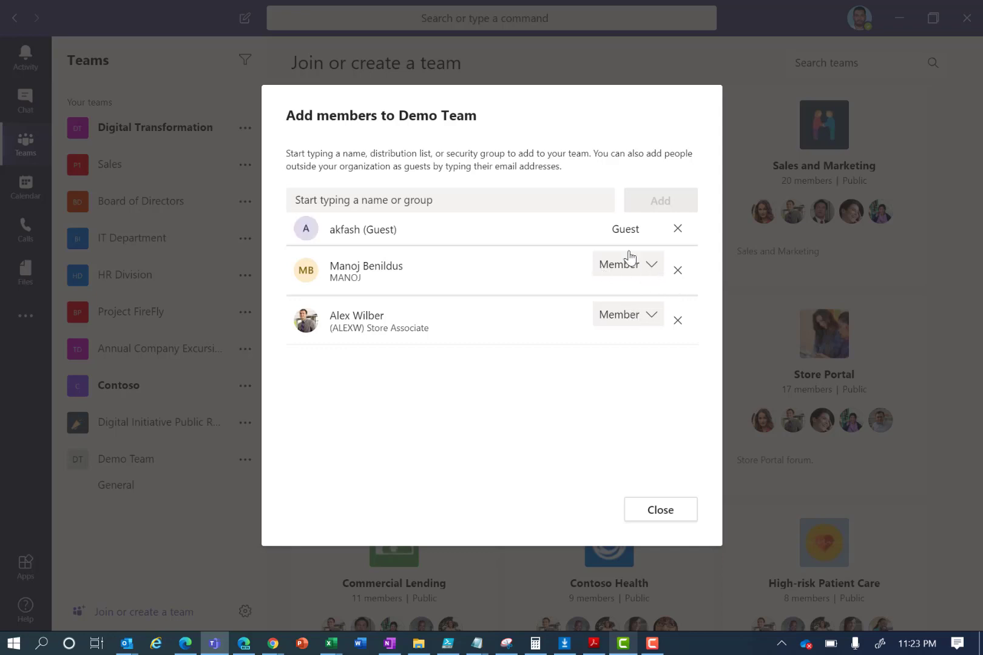
- Make the second colleague an Owner and close the dialog to open the team
left_click(652, 272)
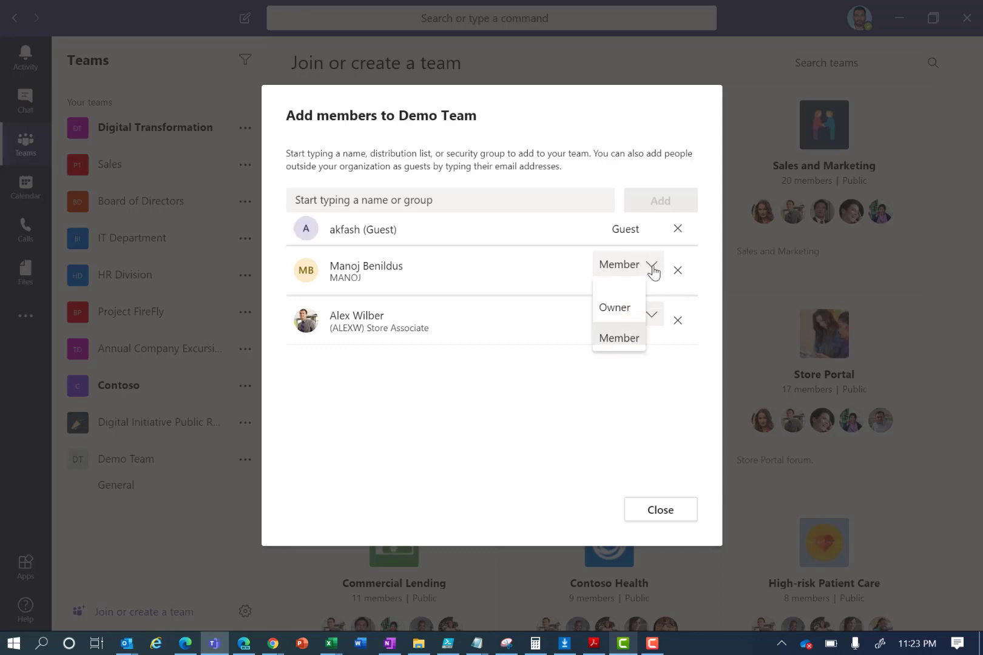
left_click(620, 310)
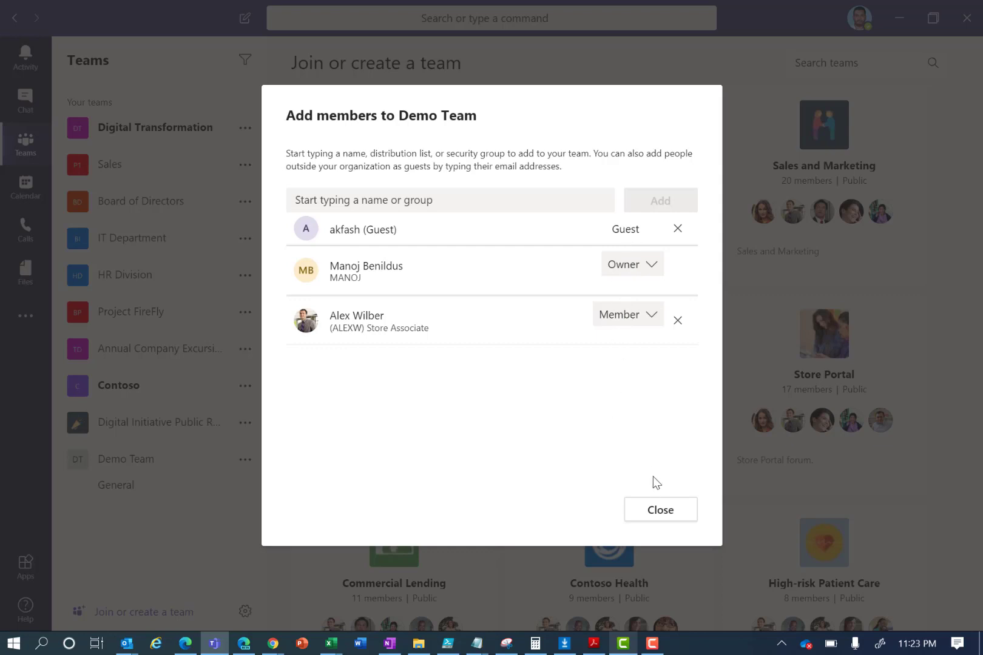
left_click(659, 510)
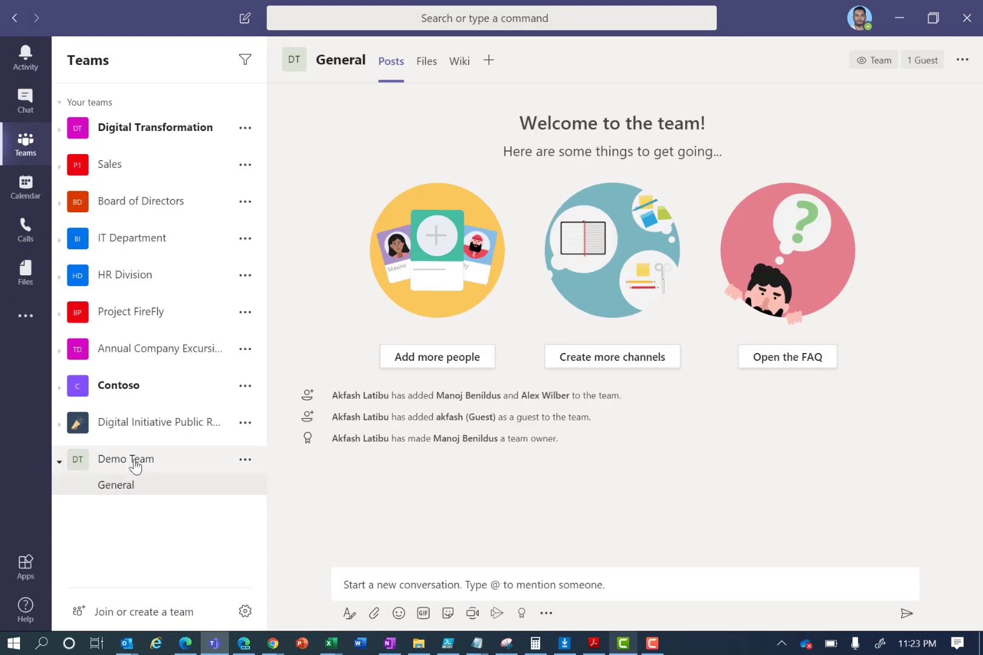
- Drag Demo Team to the top of the team list, then go back to its General channel
left_click_drag(136, 465, 175, 117)
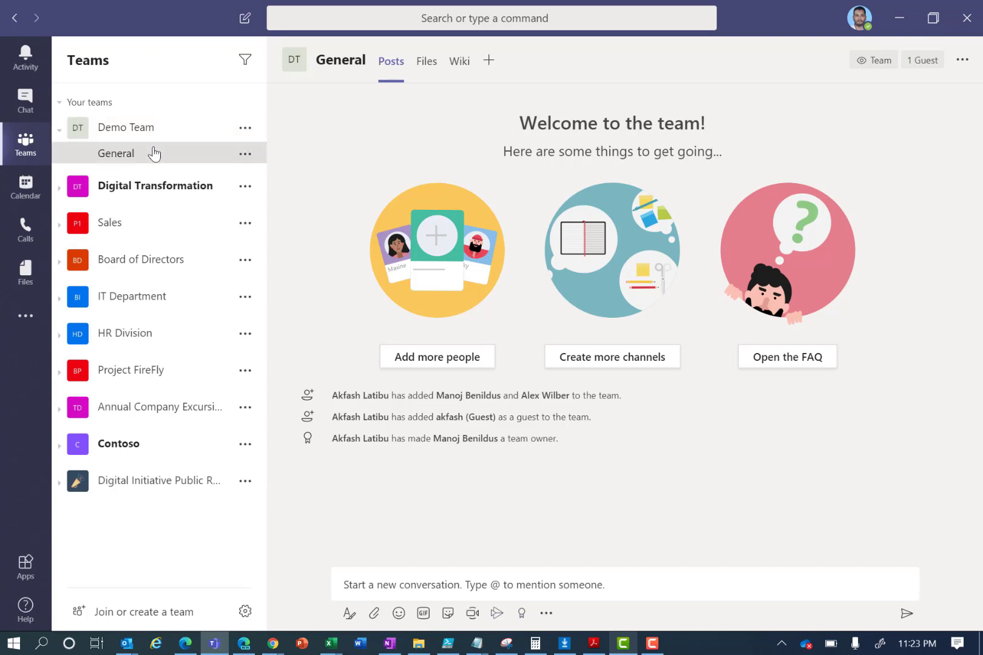
left_click(59, 191)
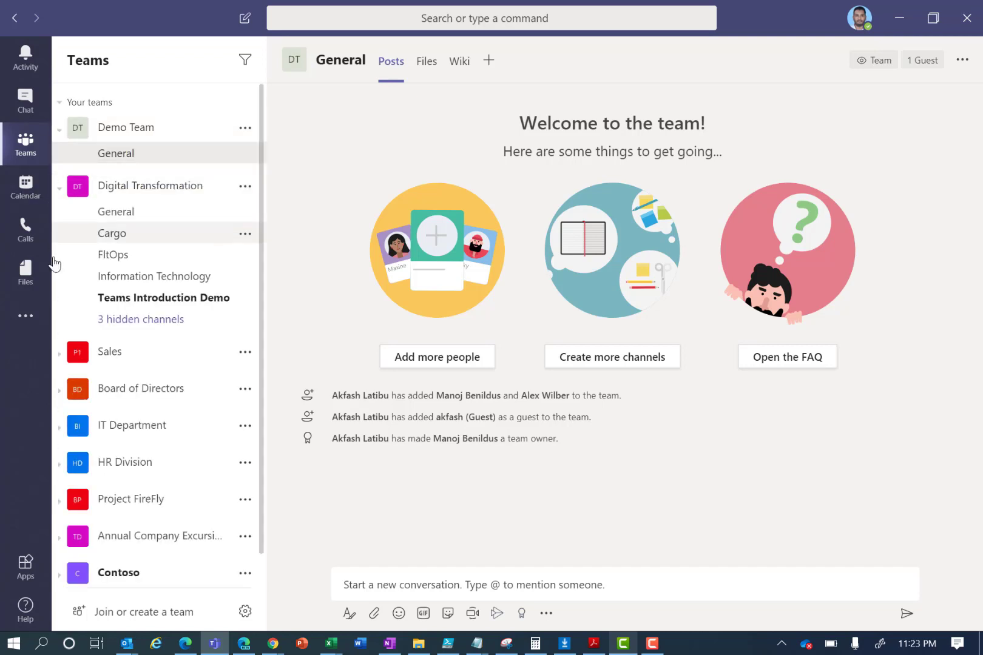
left_click(59, 355)
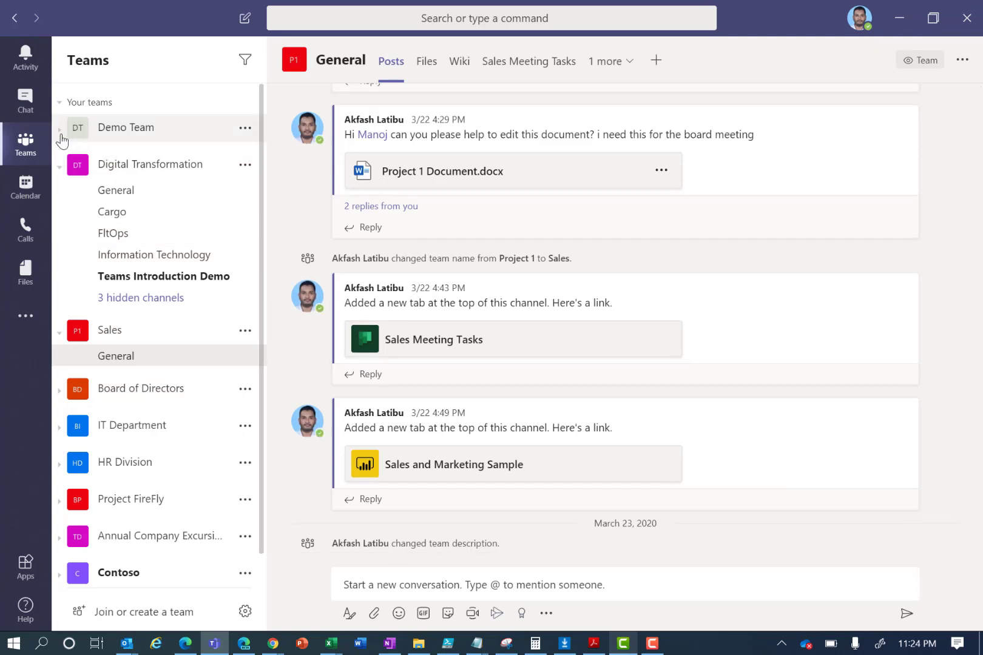
left_click(135, 130)
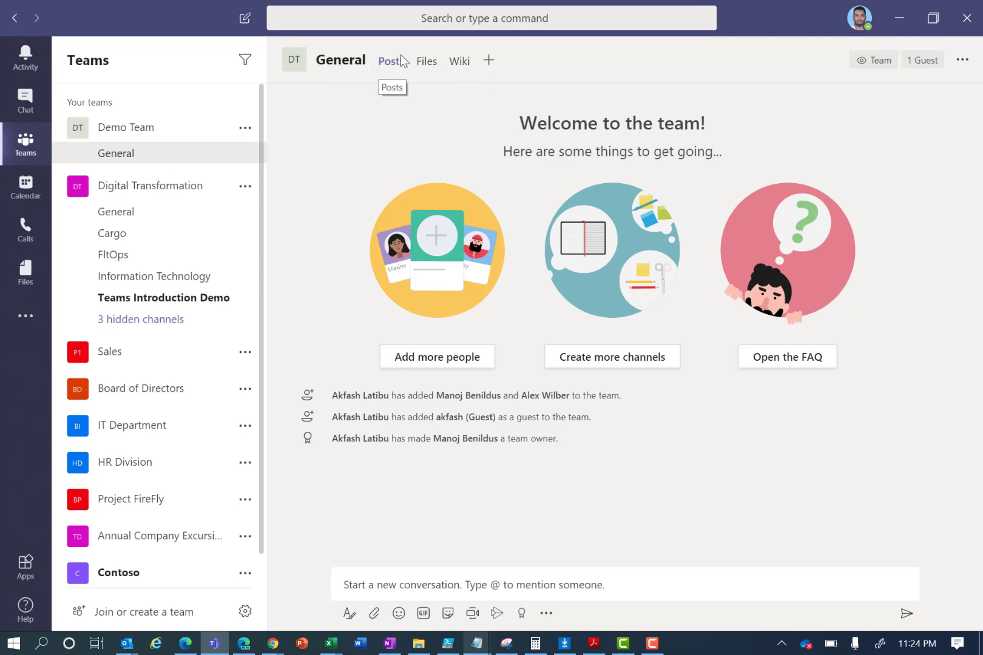
left_click(489, 62)
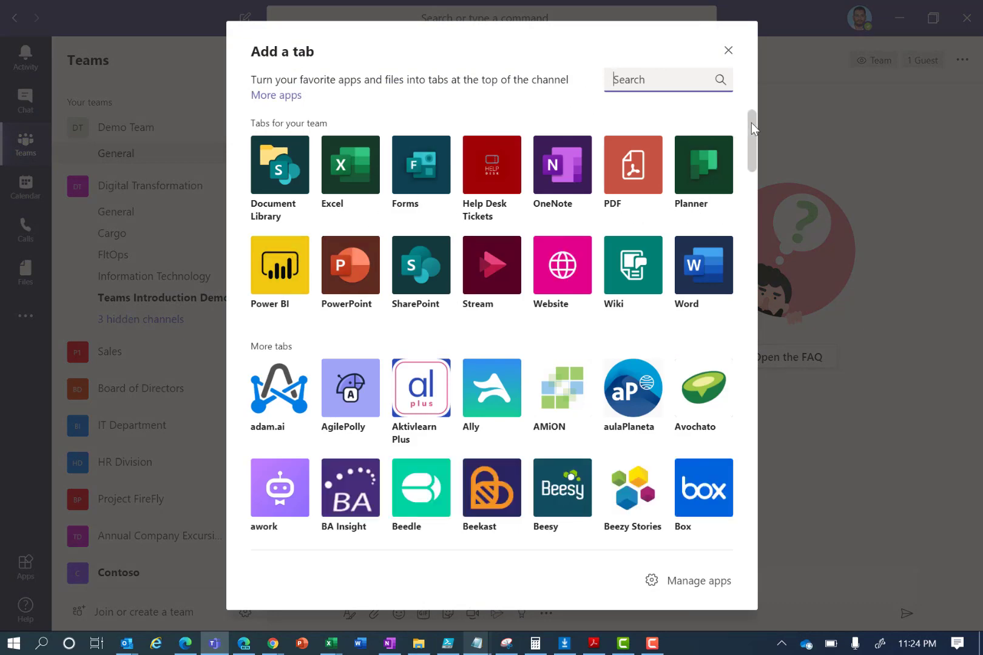
mouse_move(751, 123)
left_mouse_down()
mouse_move(754, 157)
mouse_move(752, 121)
left_mouse_up()
left_click(728, 51)
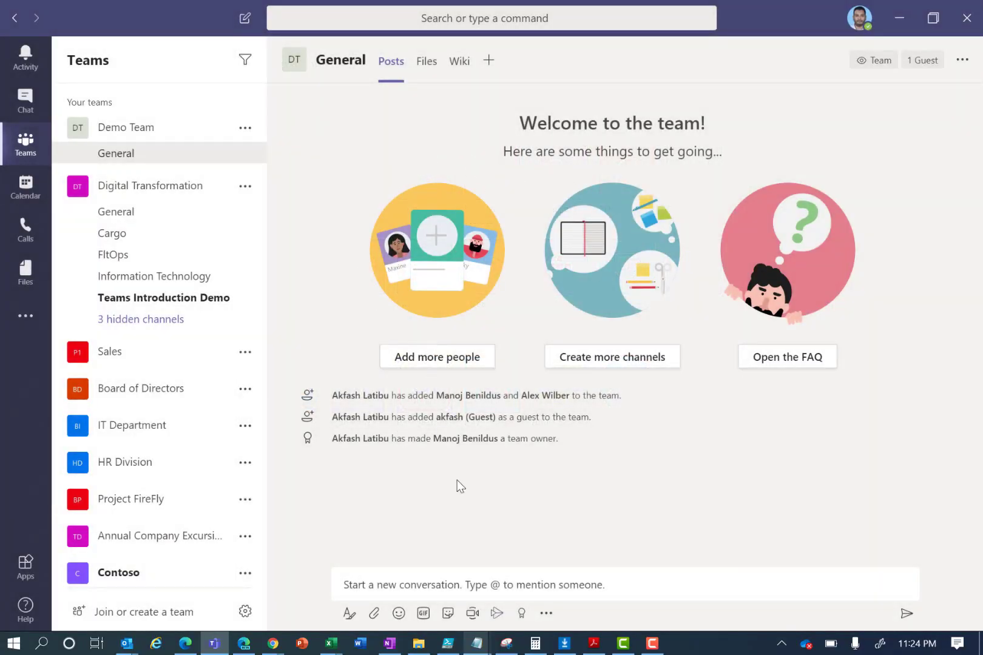
- Post 'How are you?' in the channel, mentioning a colleague
left_click(451, 574)
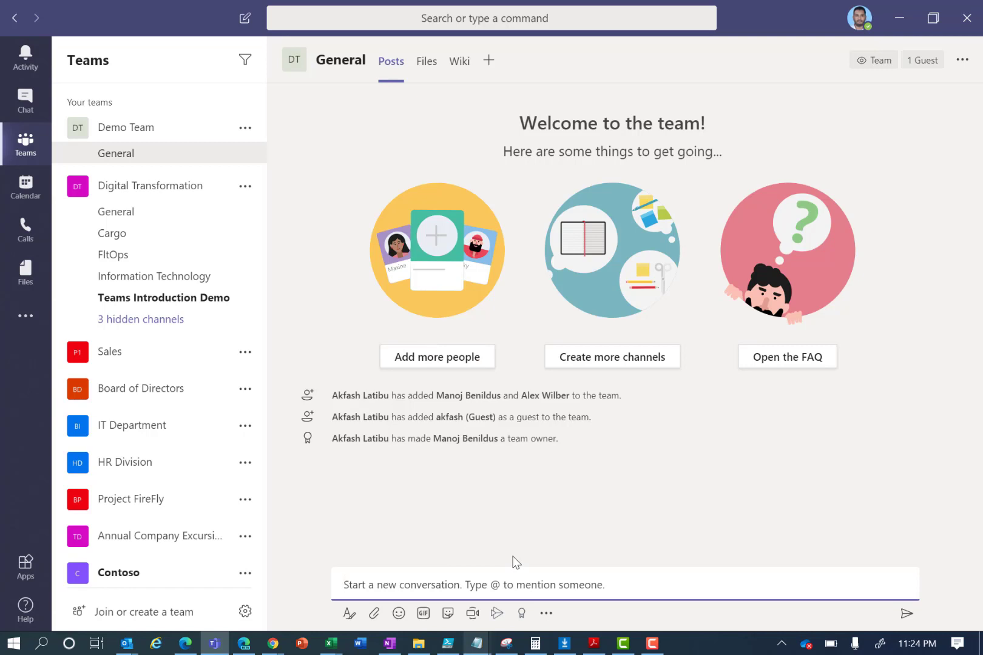
type("@")
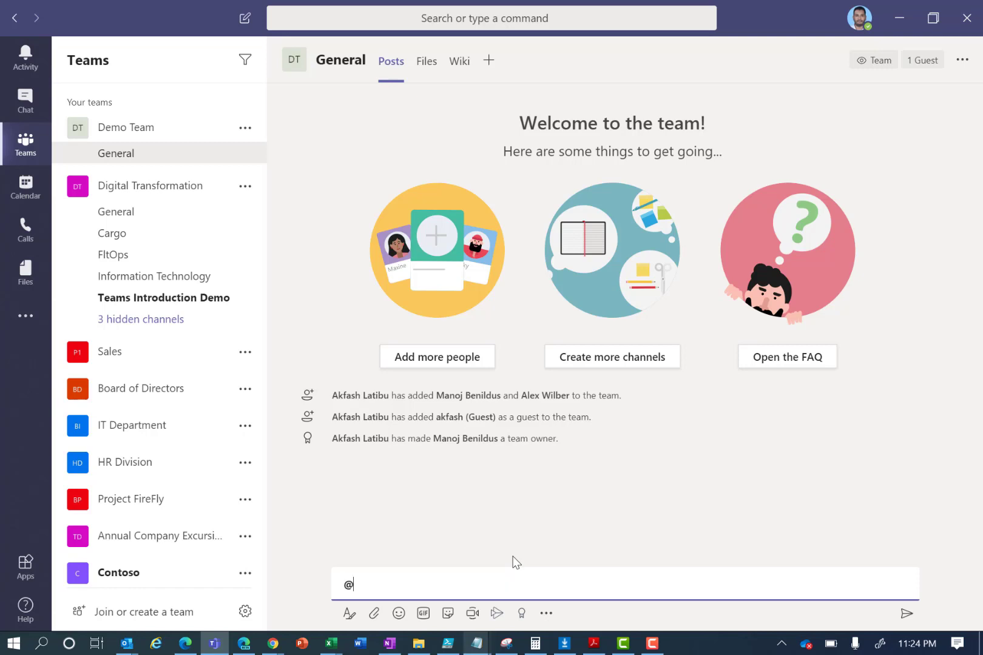
key("Return")
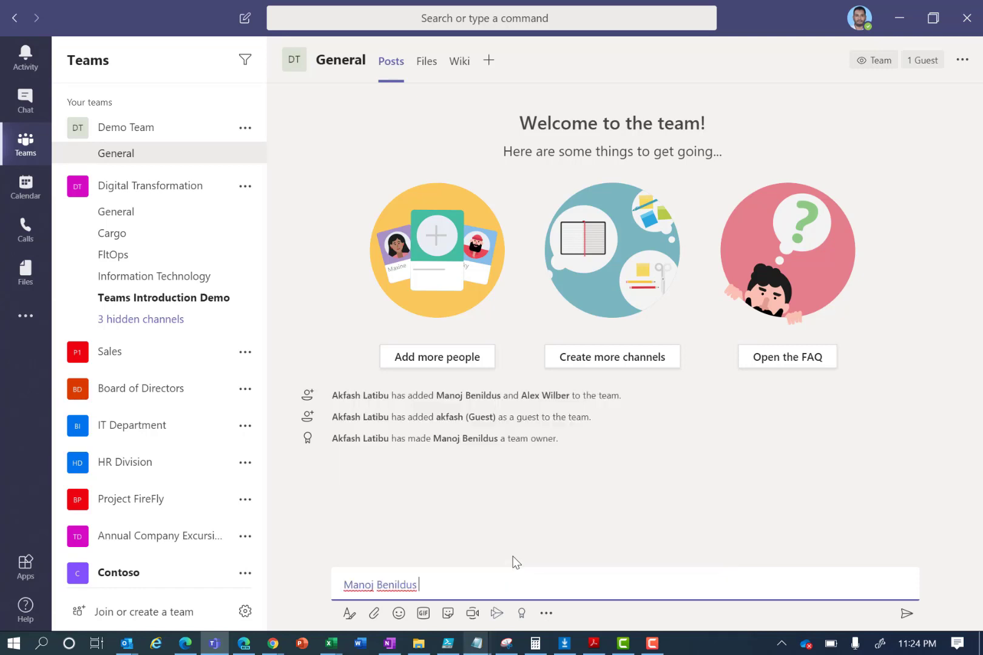
type("Hi")
key("BackSpace")
key("BackSpace")
type("How are you?")
key("Return")
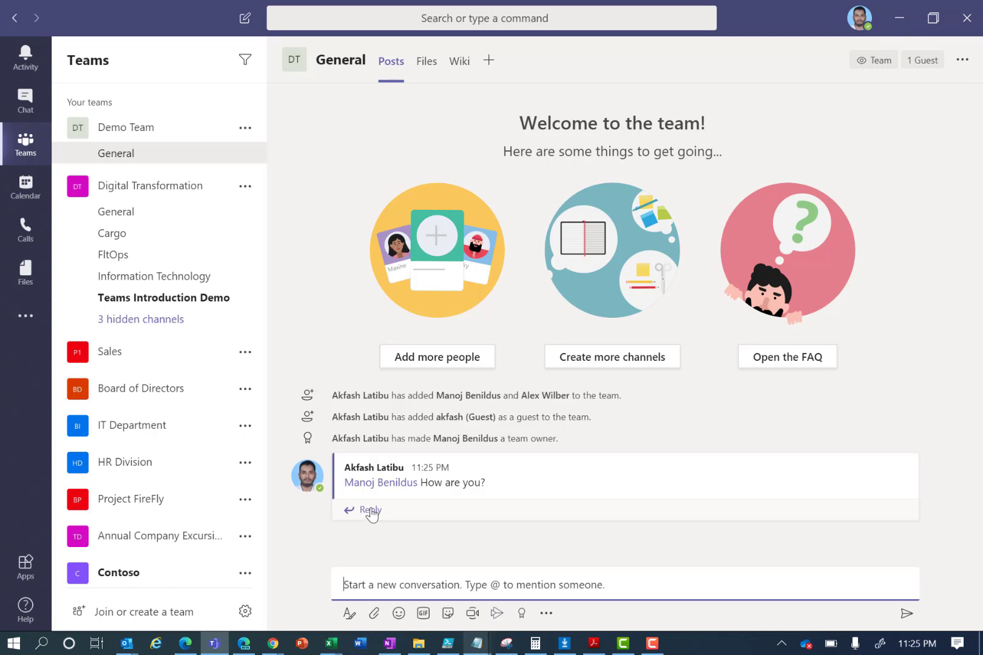
- Reply 'please repy' to the post, then edit the reply to read 'please reply'
left_click(369, 512)
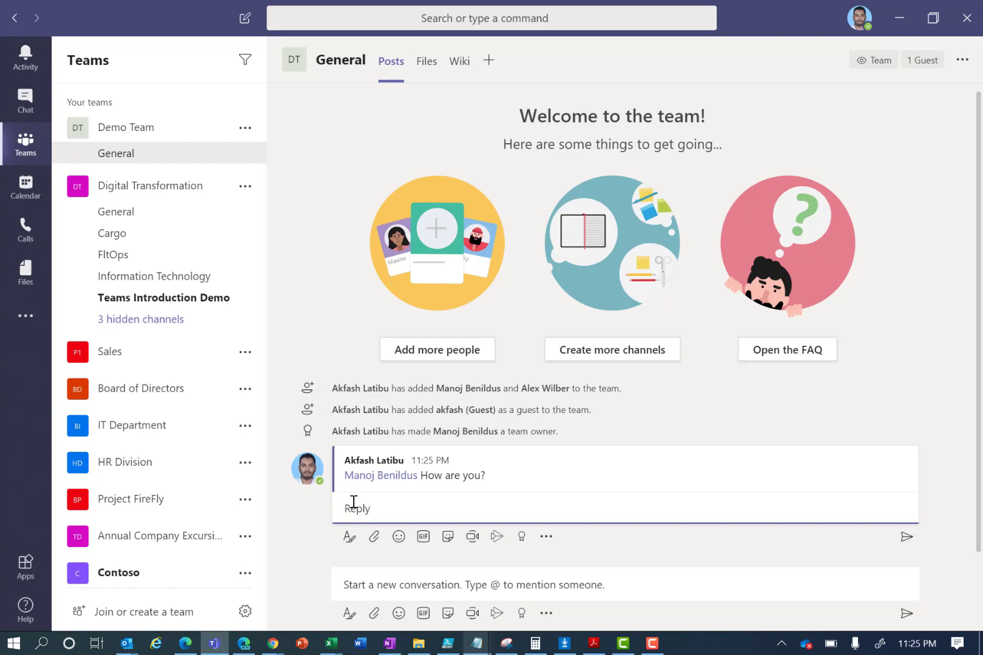
type("please repy")
key("Return")
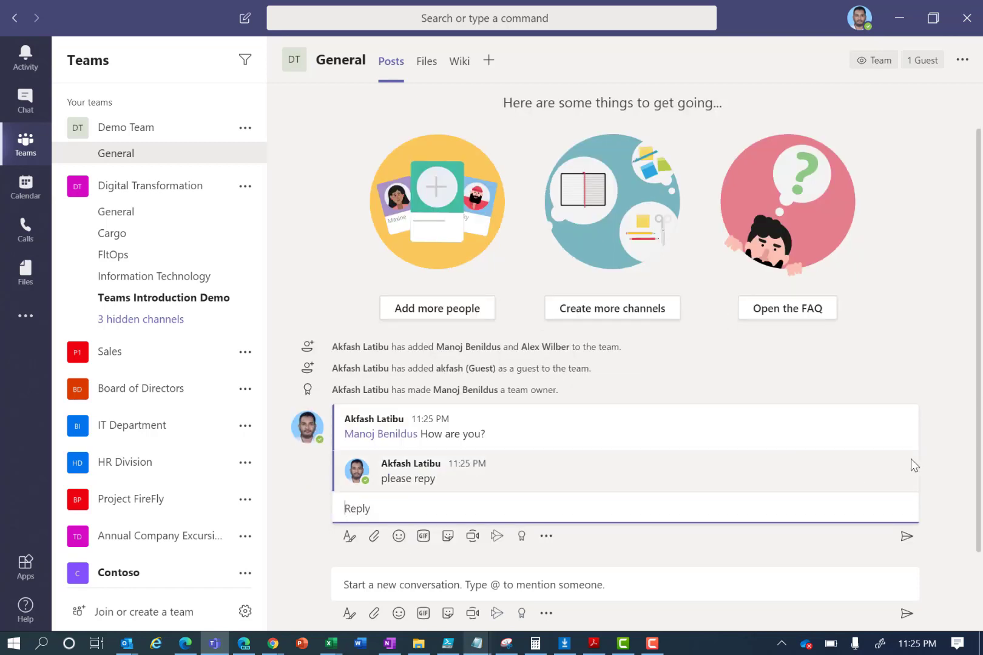
left_click(907, 447)
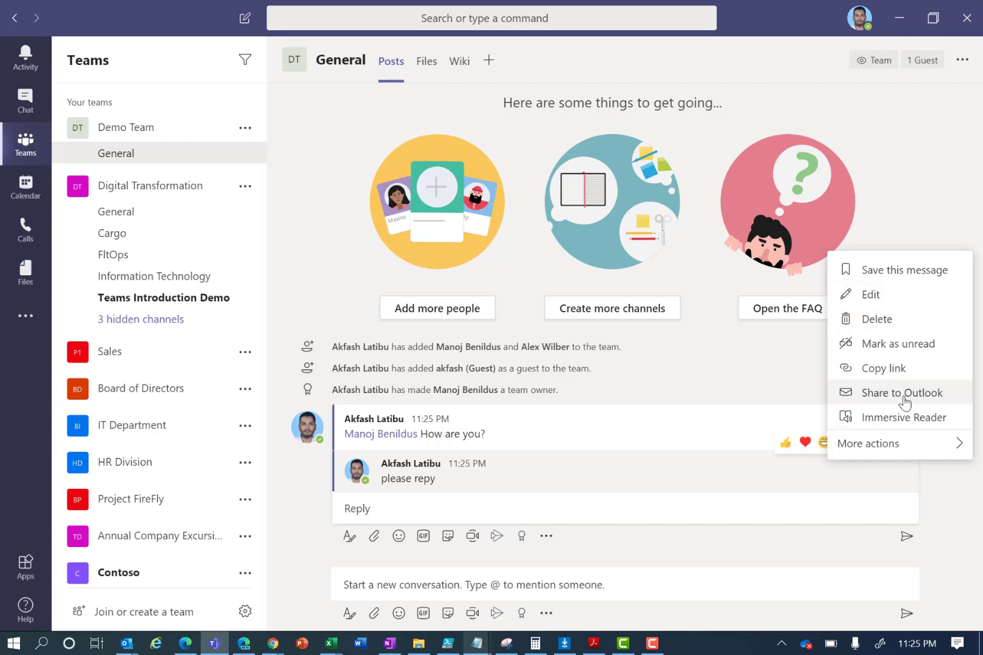
left_click(871, 305)
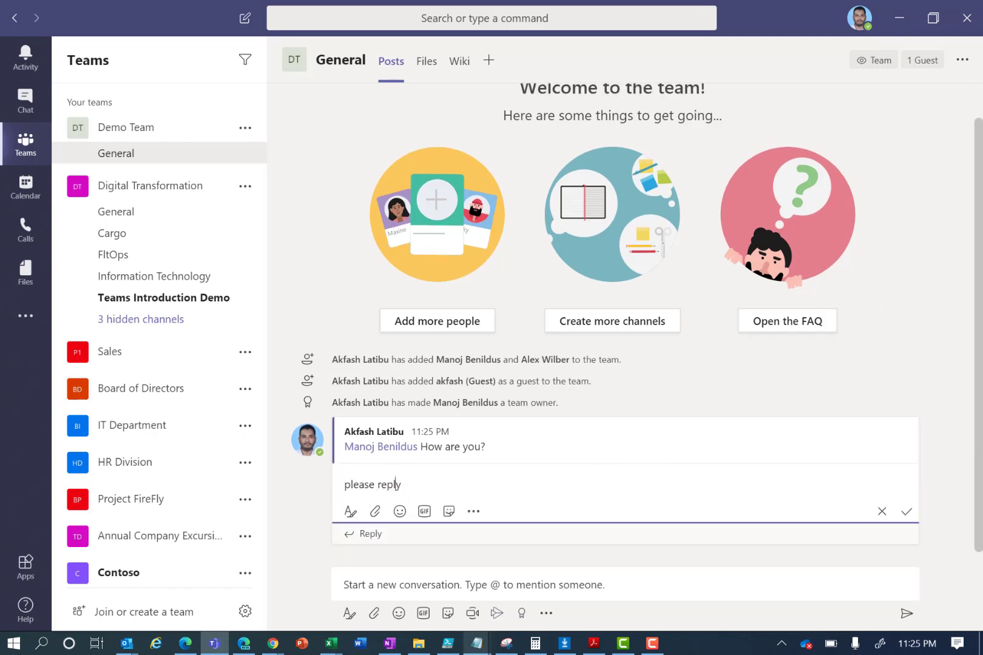
left_click(908, 514)
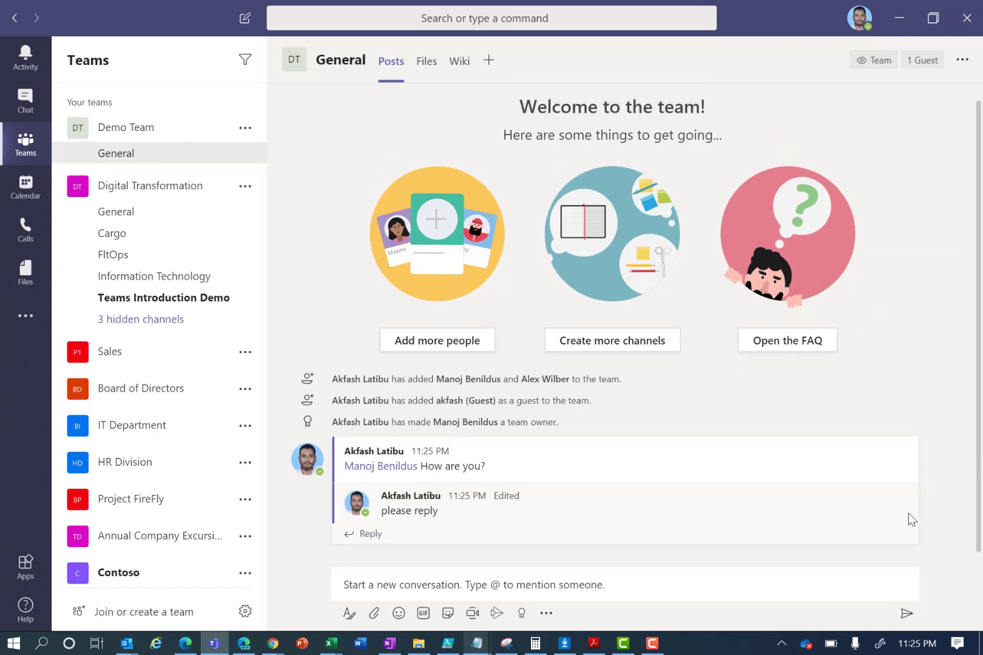
- In the full editor, add subject 'Message on Project FireFly' and mention a teammate about their action items
left_click(348, 614)
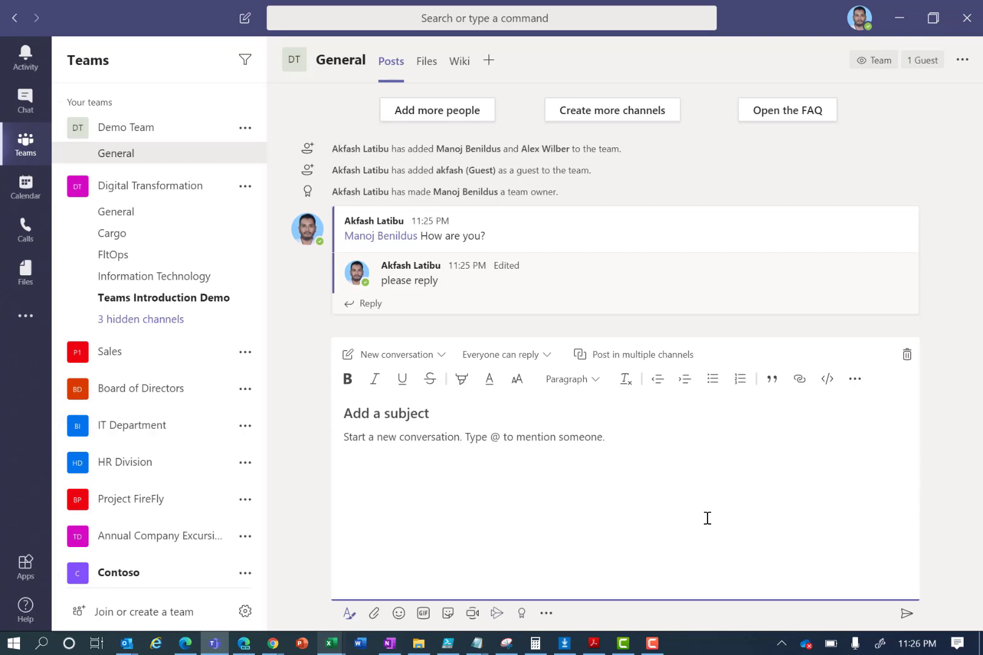
type("Me")
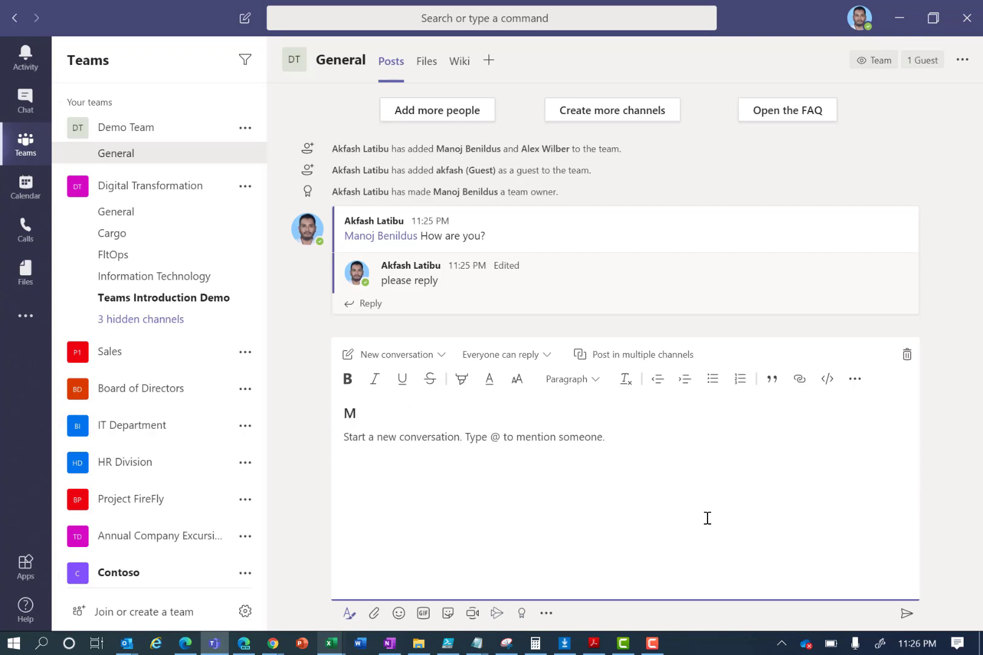
key("BackSpace")
type("Message on Project FireFly")
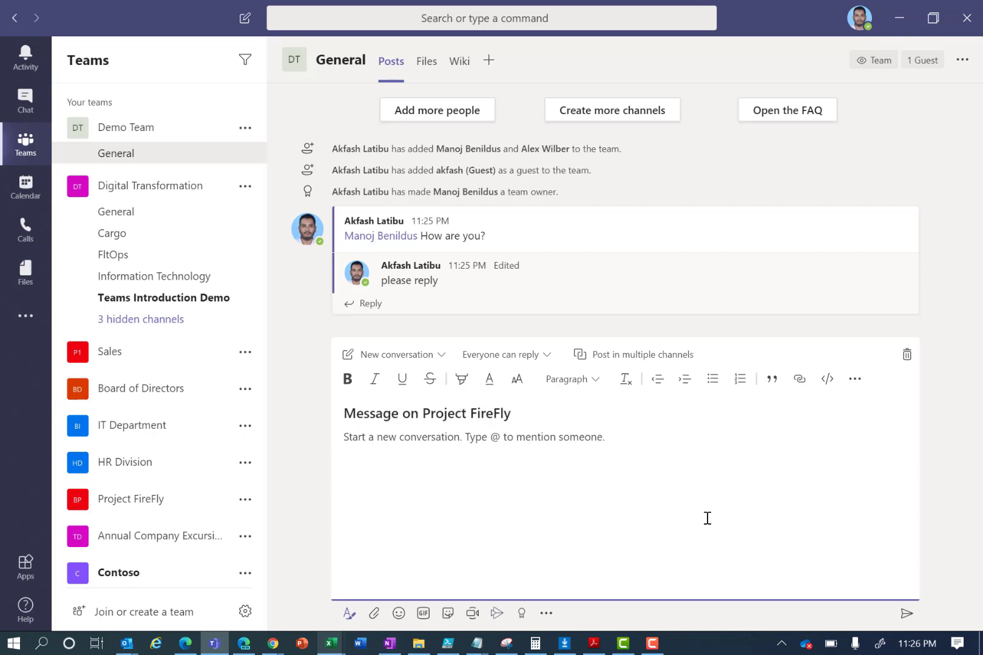
left_click(557, 437)
type("@alex")
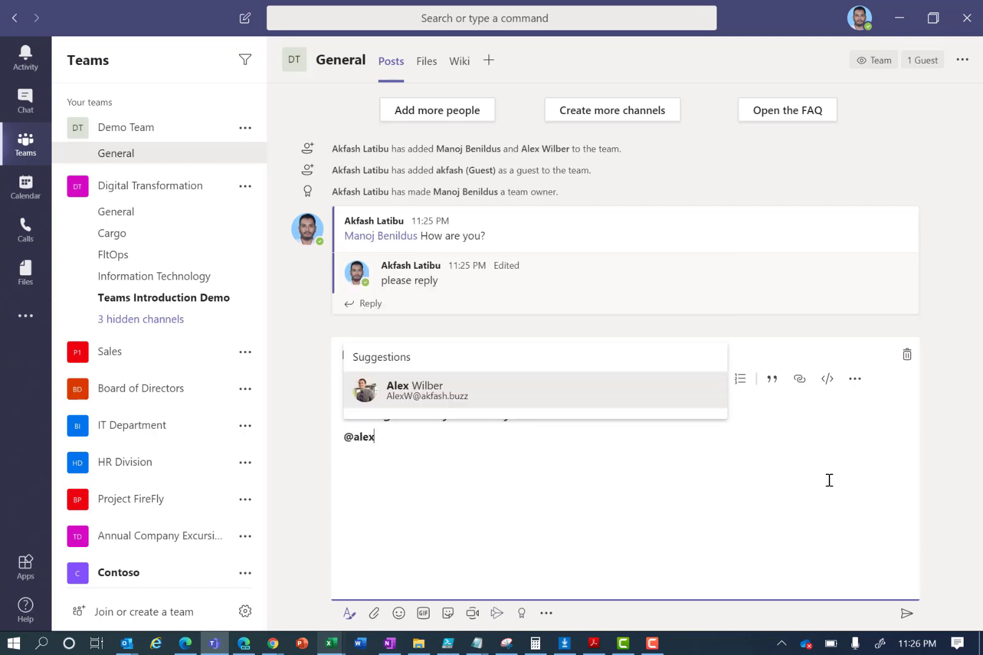
key("Return")
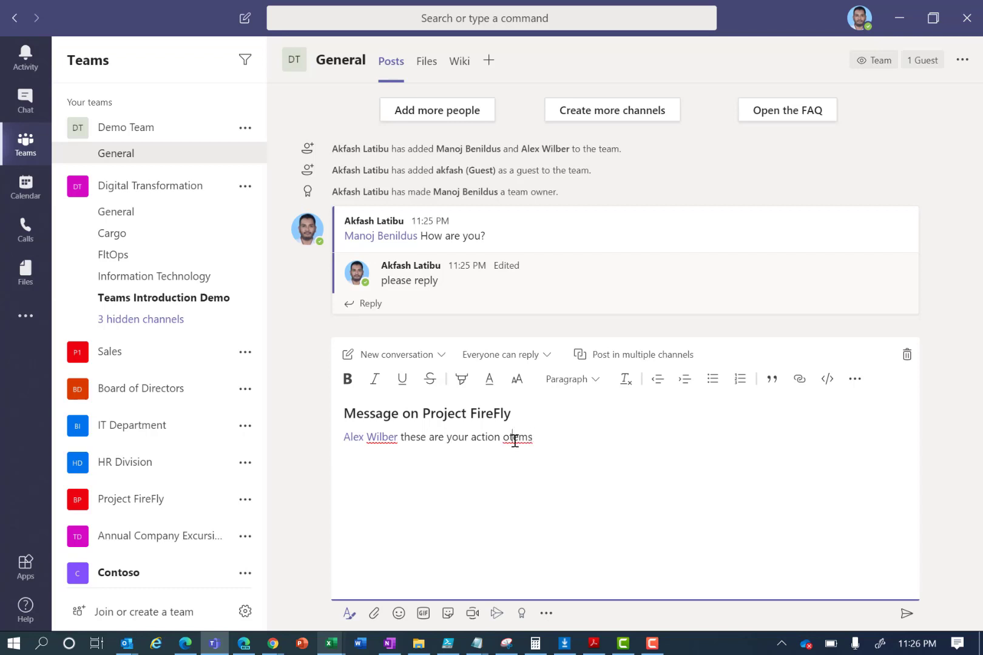
key("BackSpace")
- Let everyone reply, make it an Announcement headlined 'Project FireFly', and post it
left_click(537, 356)
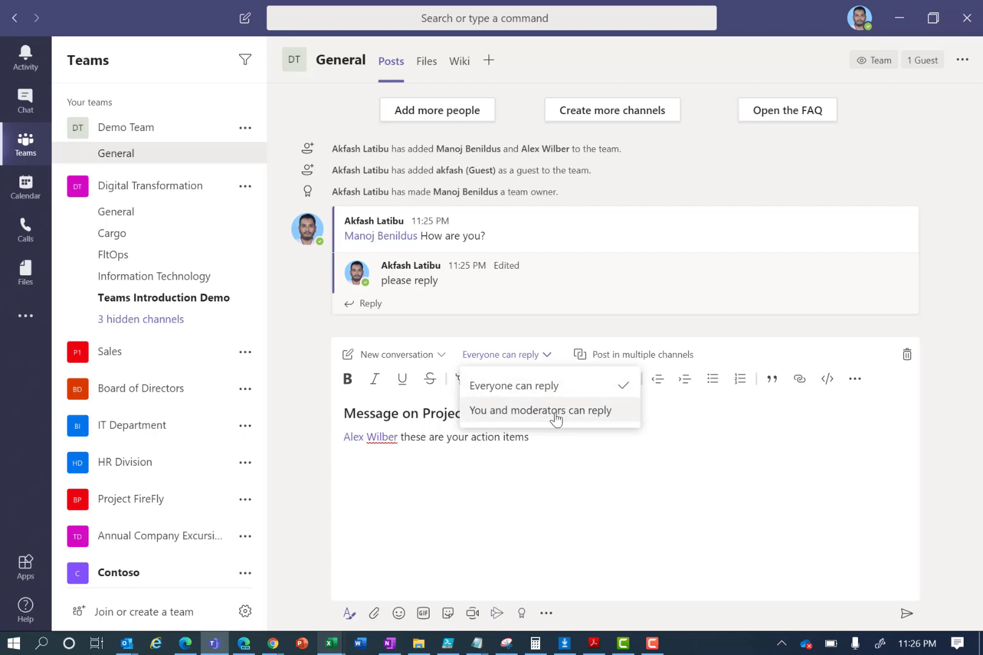
left_click(712, 426)
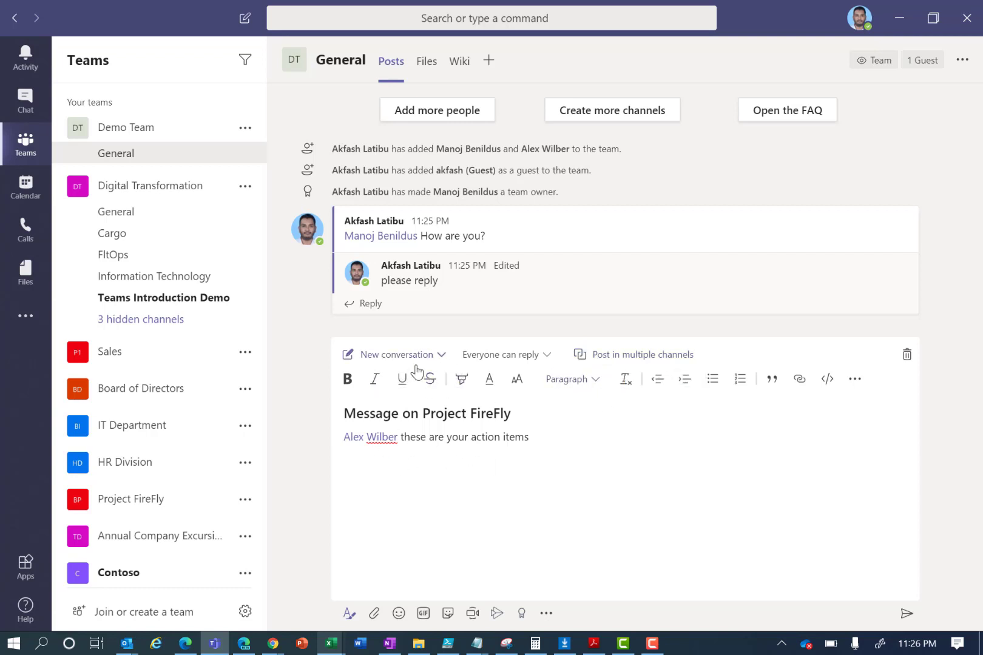
left_click(439, 355)
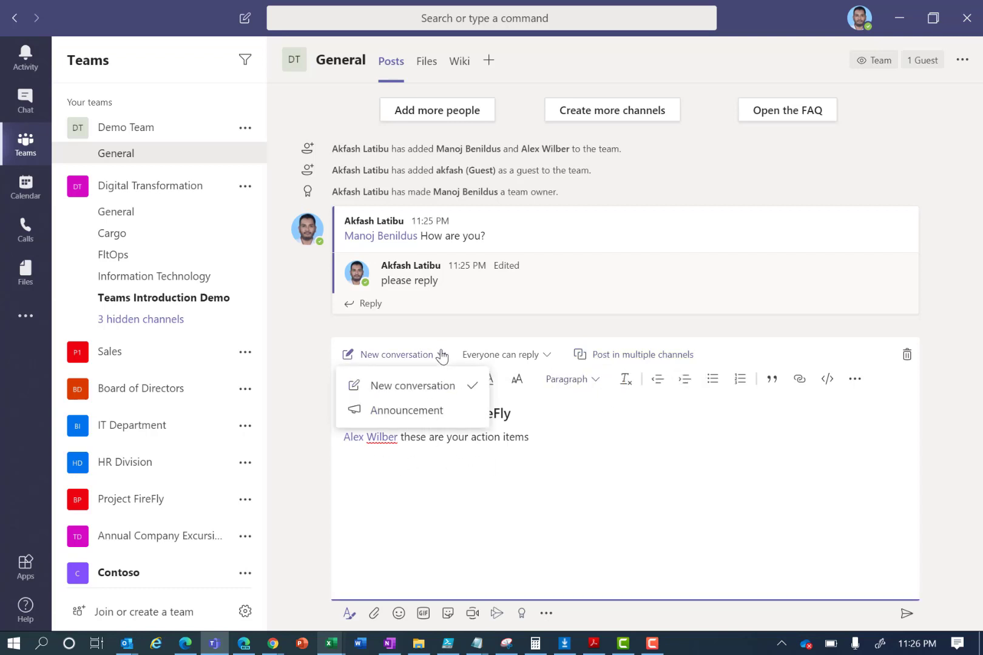
left_click(410, 418)
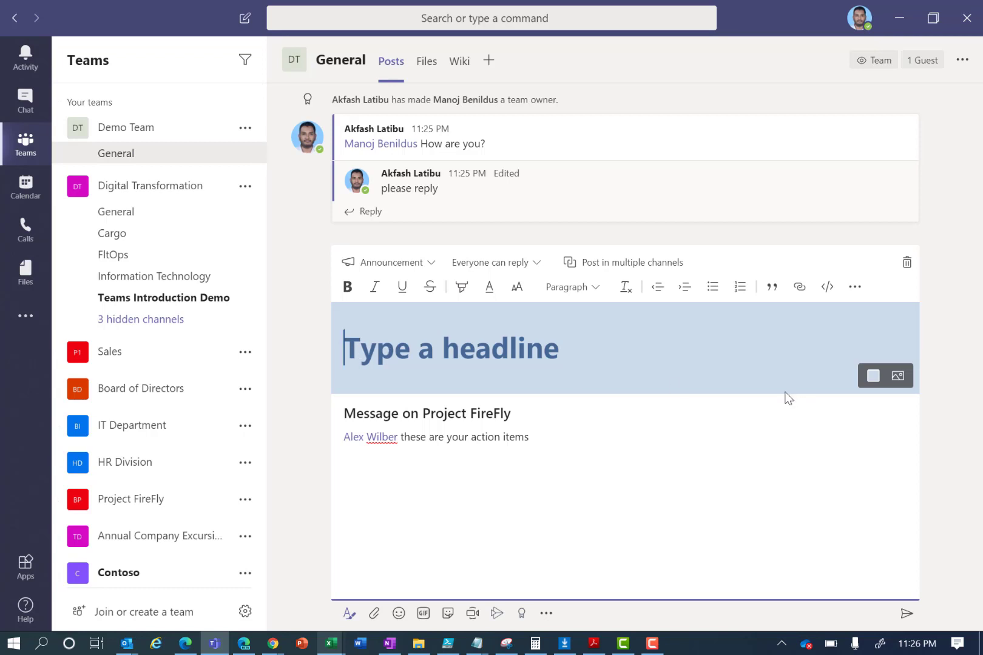
type("Project")
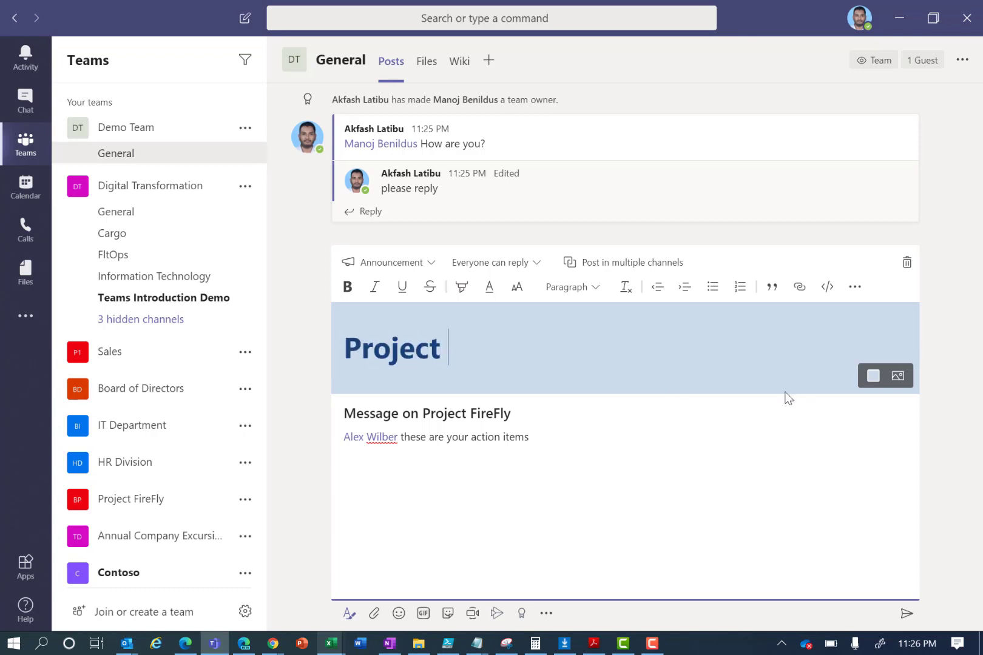
type(" FireFly")
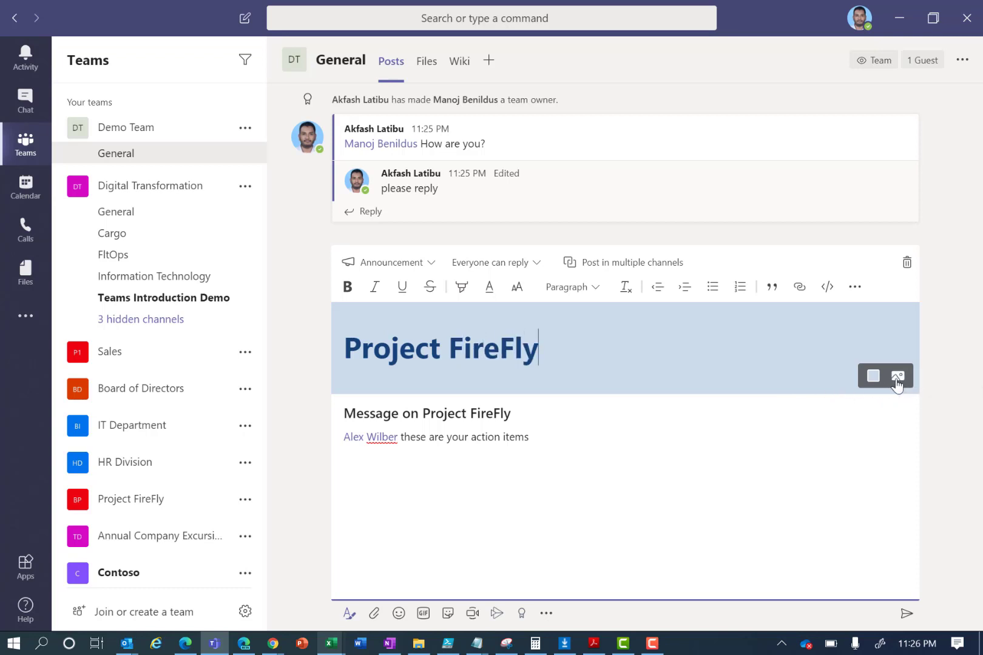
left_click(906, 613)
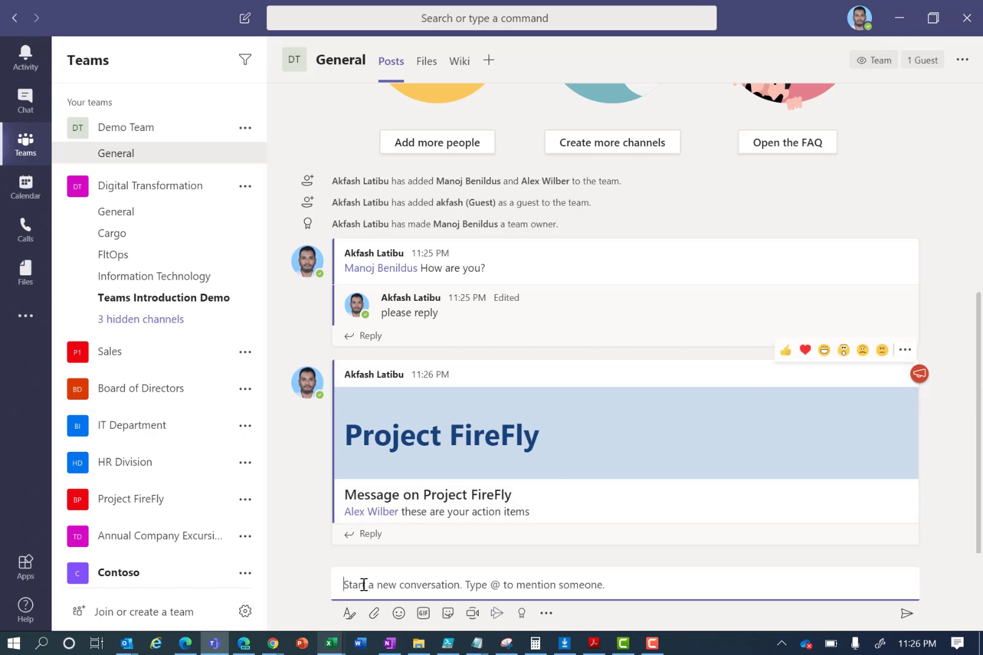
left_click(373, 620)
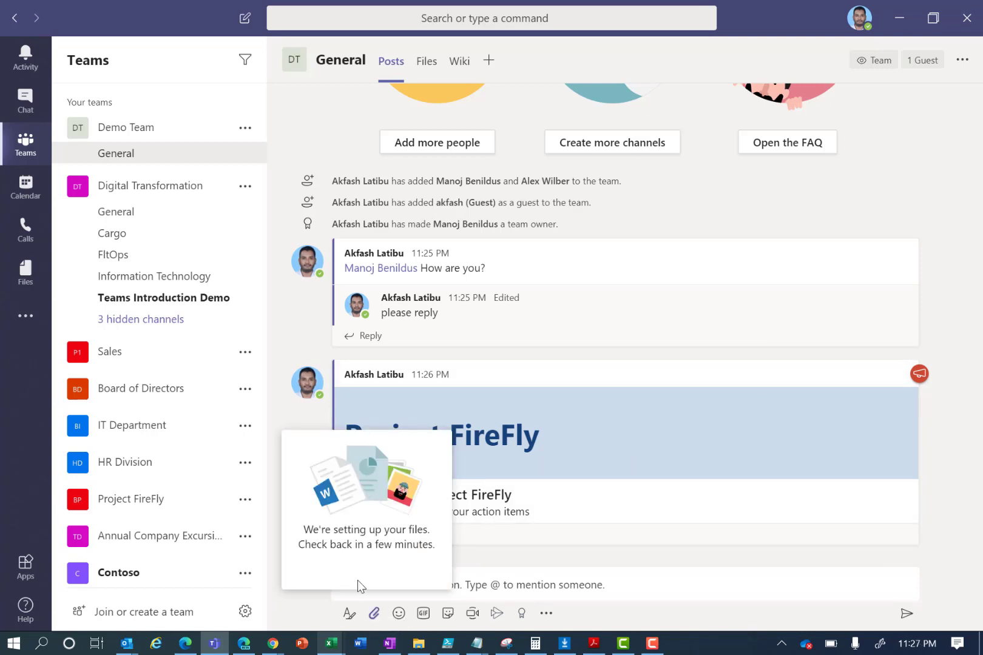
left_click(373, 615)
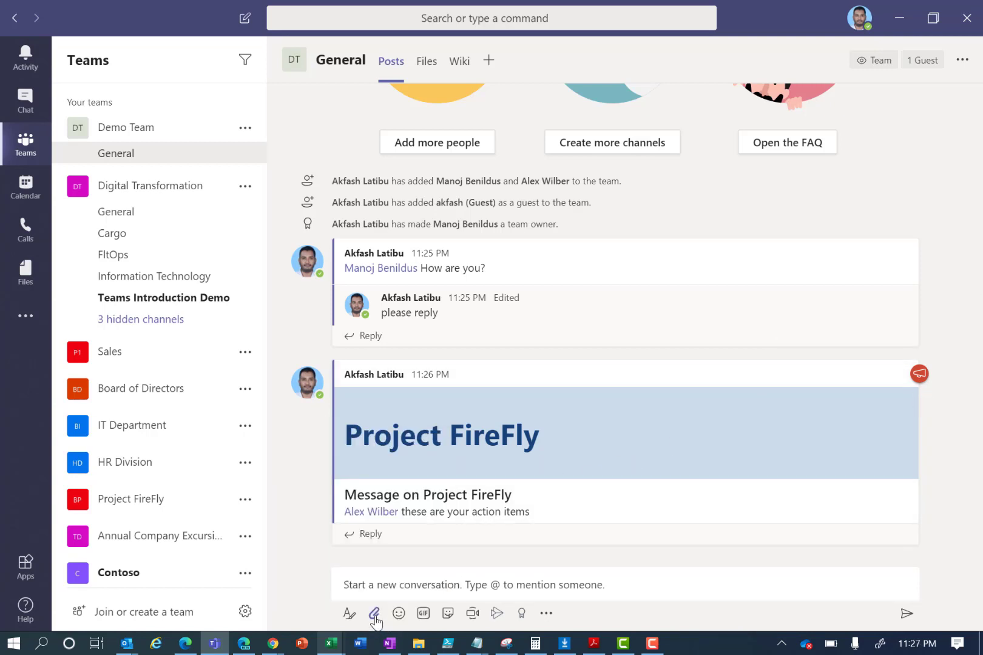
left_click(373, 614)
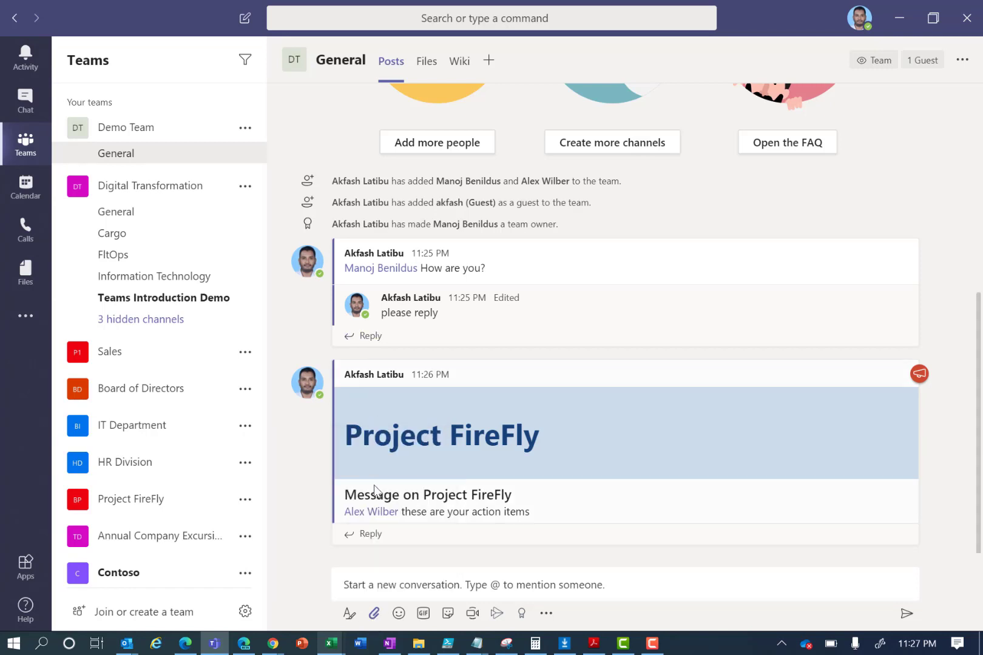
left_click(374, 612)
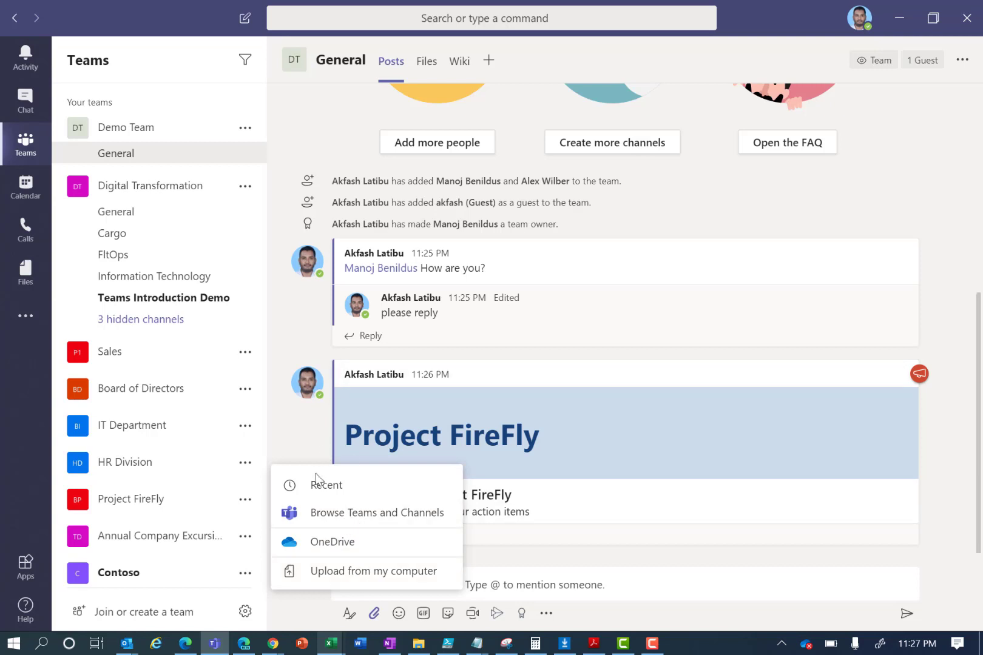
left_click(424, 68)
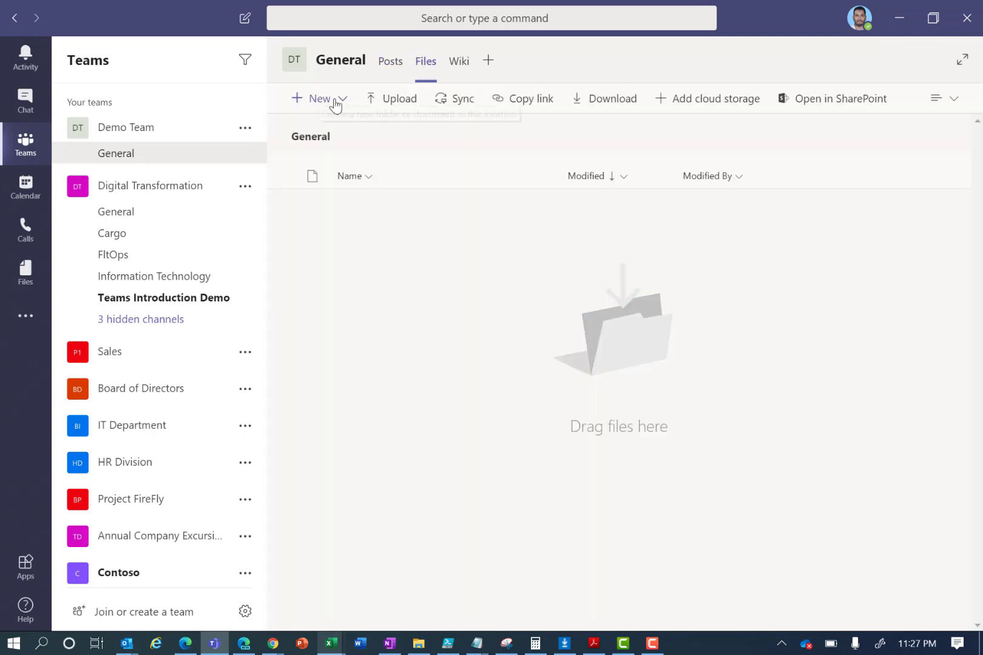
left_click(341, 102)
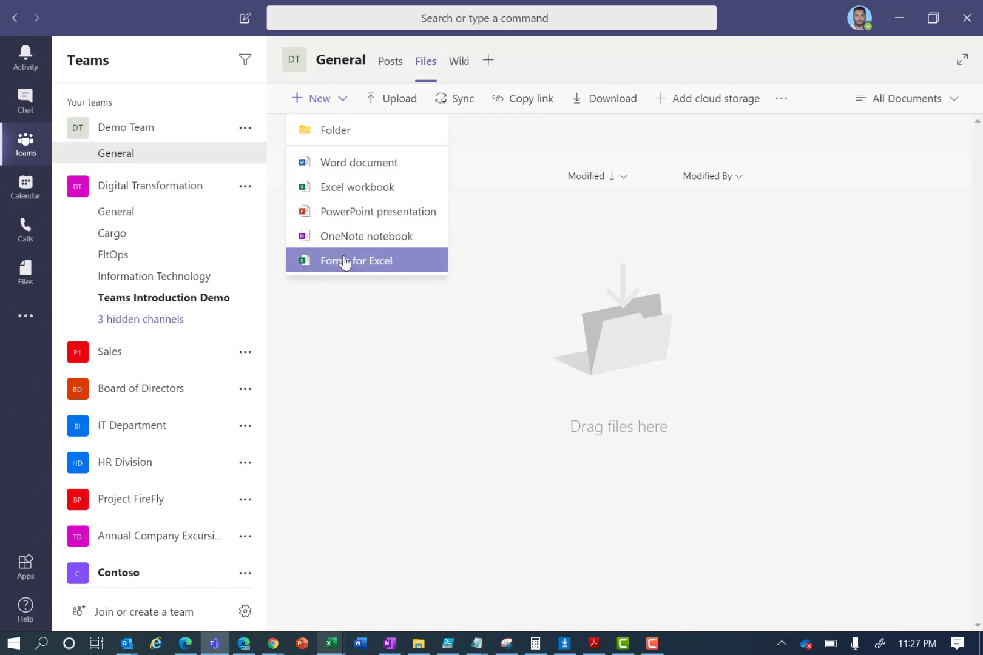
left_click(395, 100)
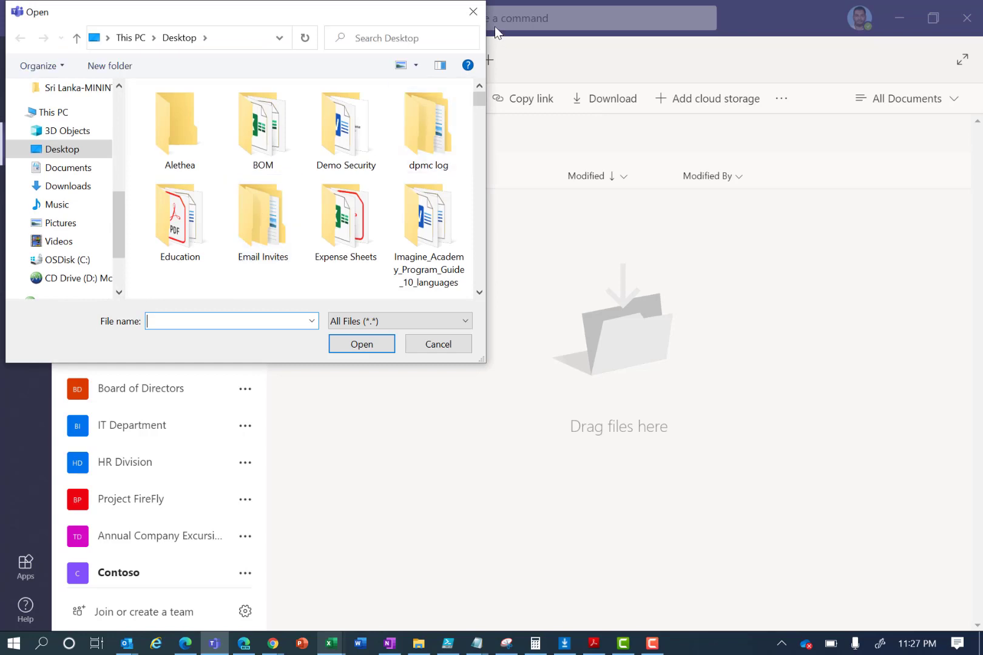
left_click(472, 12)
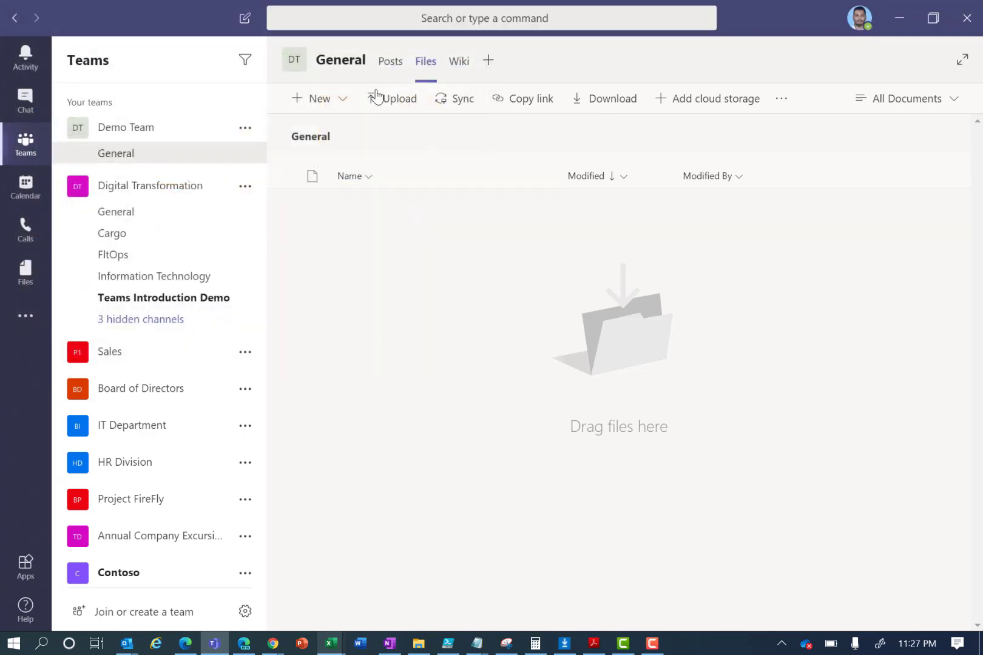
left_click(395, 65)
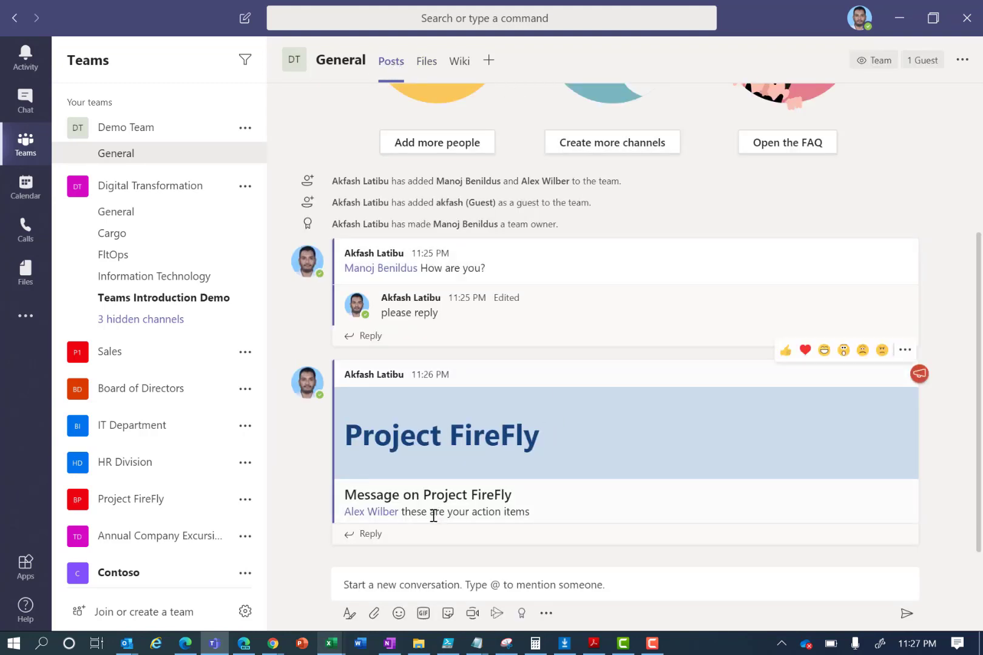
- Post the I'M THE TEACHER GIF from the GIF picker to the channel
left_click(400, 613)
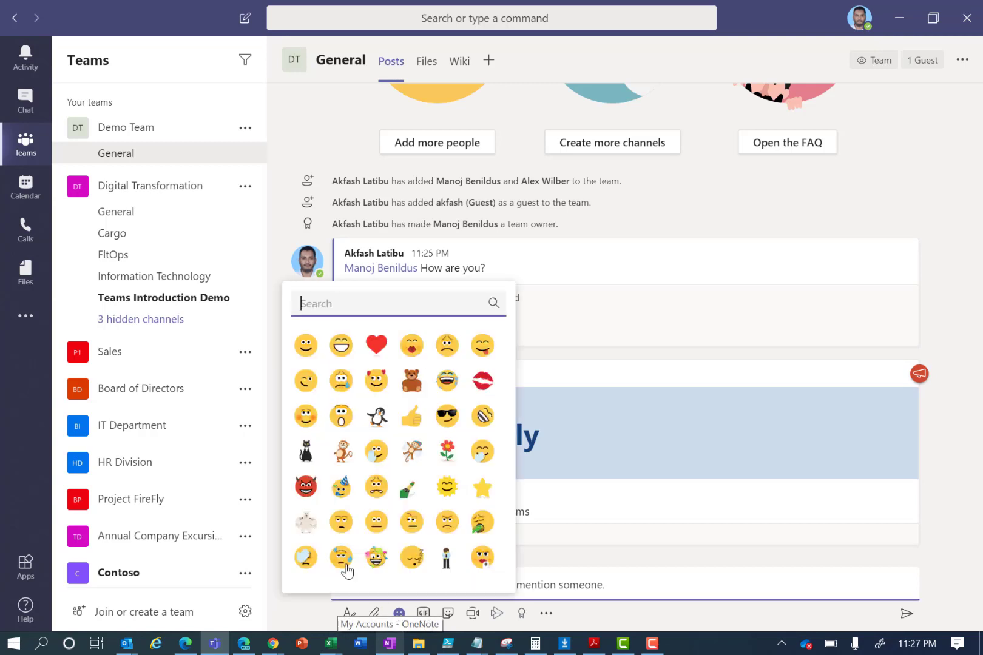
left_click(557, 561)
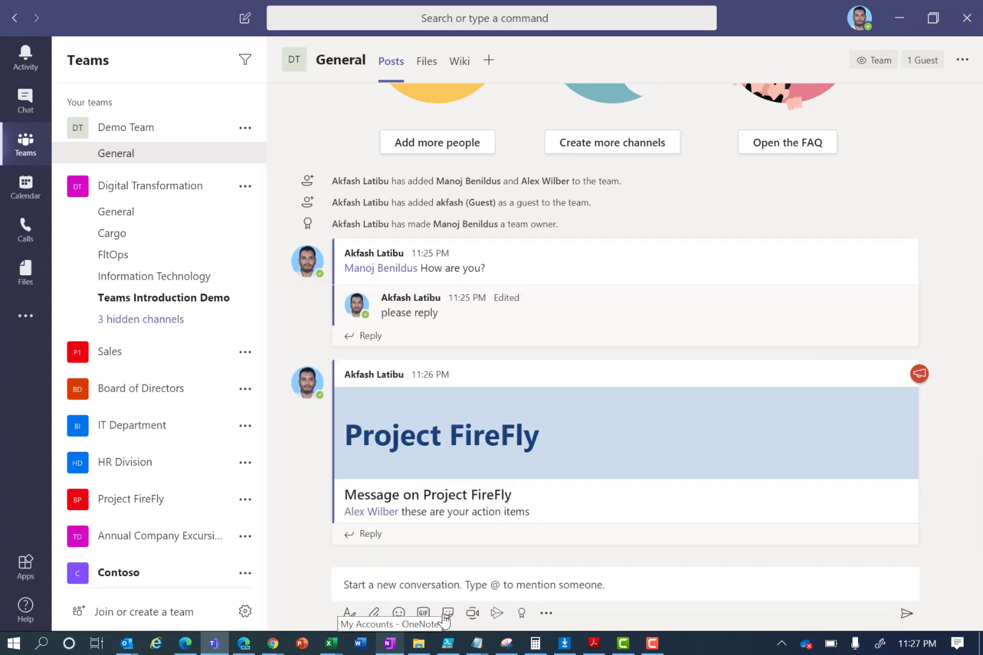
left_click(425, 615)
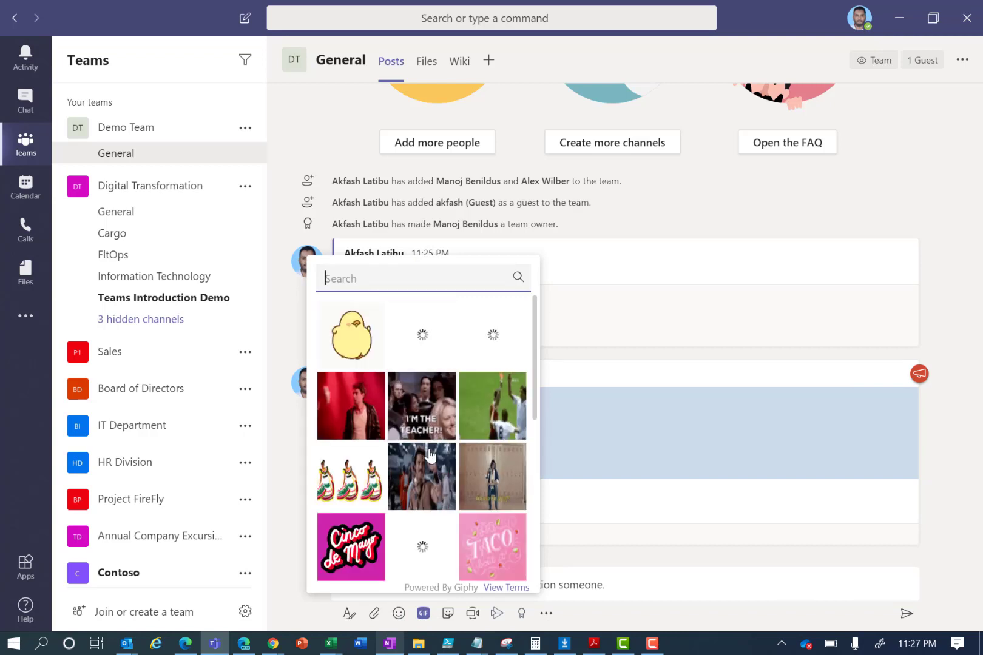
left_click(452, 438)
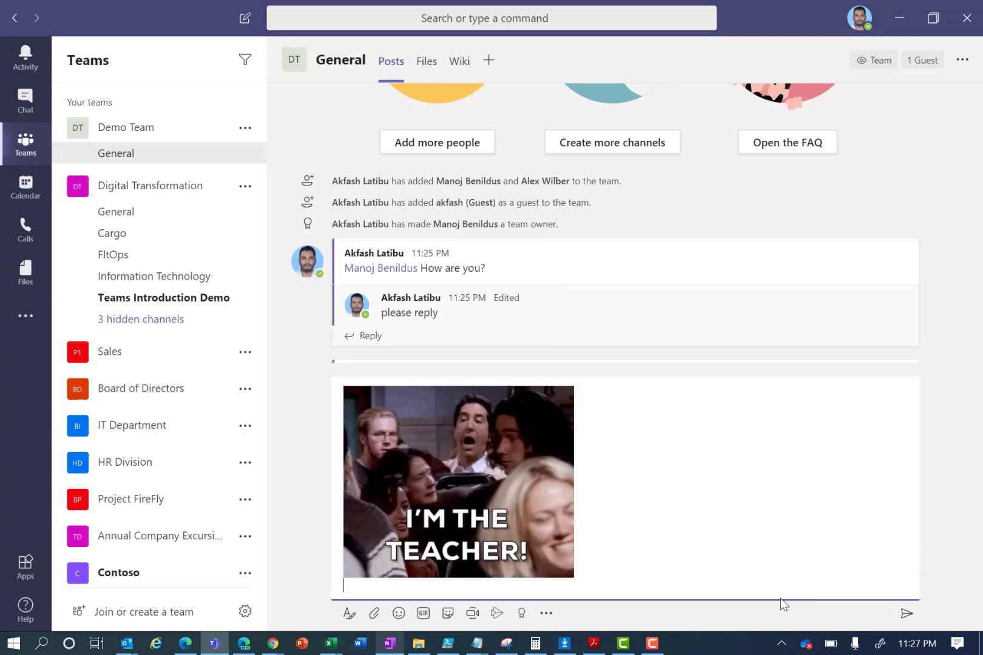
left_click(905, 614)
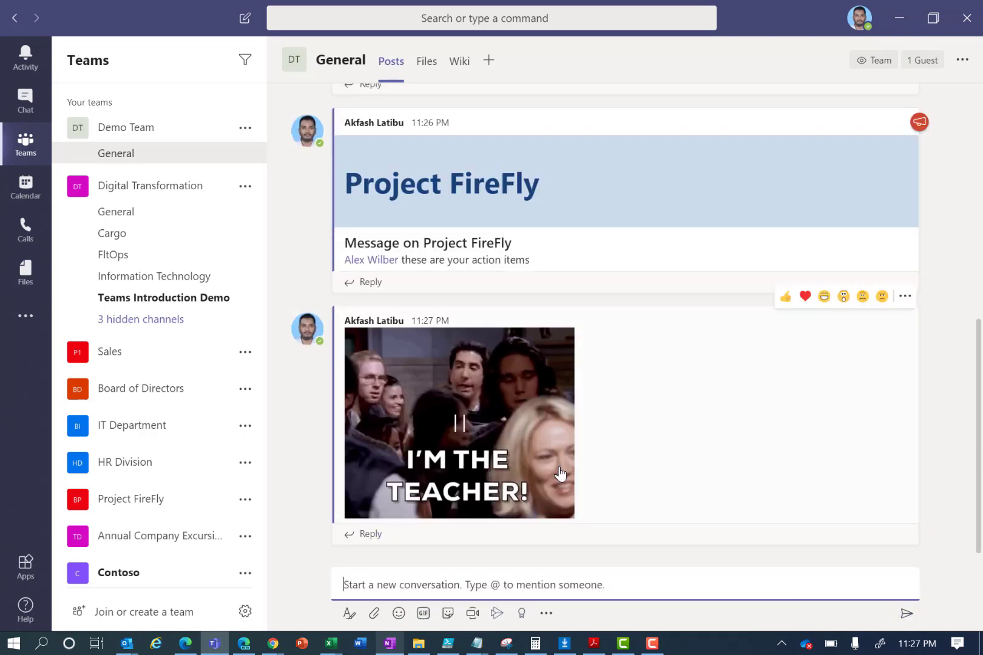
- Post the WORKS ON MY MACHINE robot sticker to the channel
left_click(449, 616)
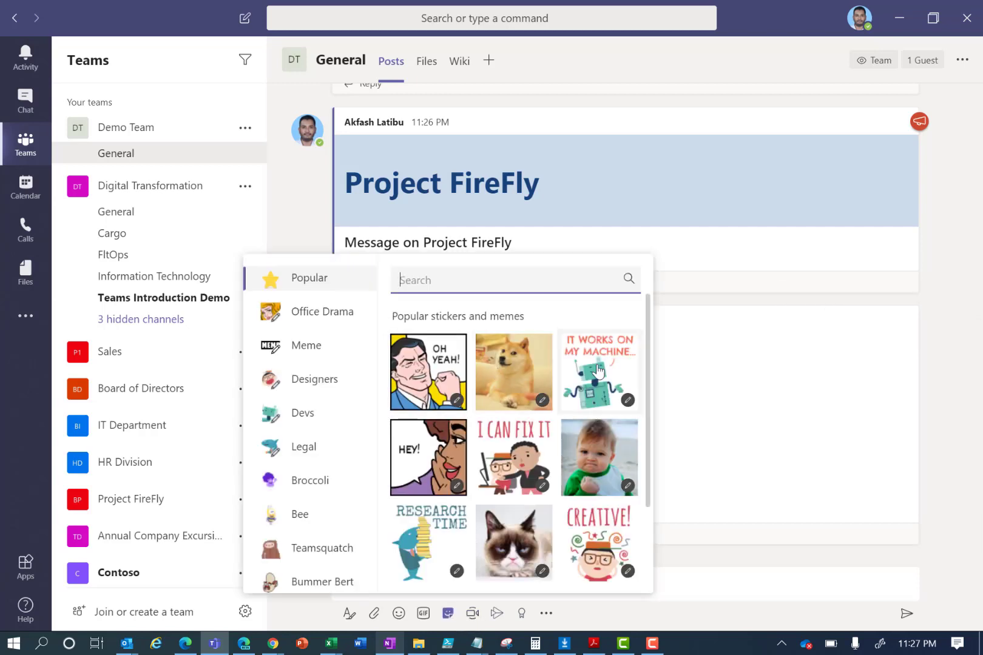
left_click(600, 371)
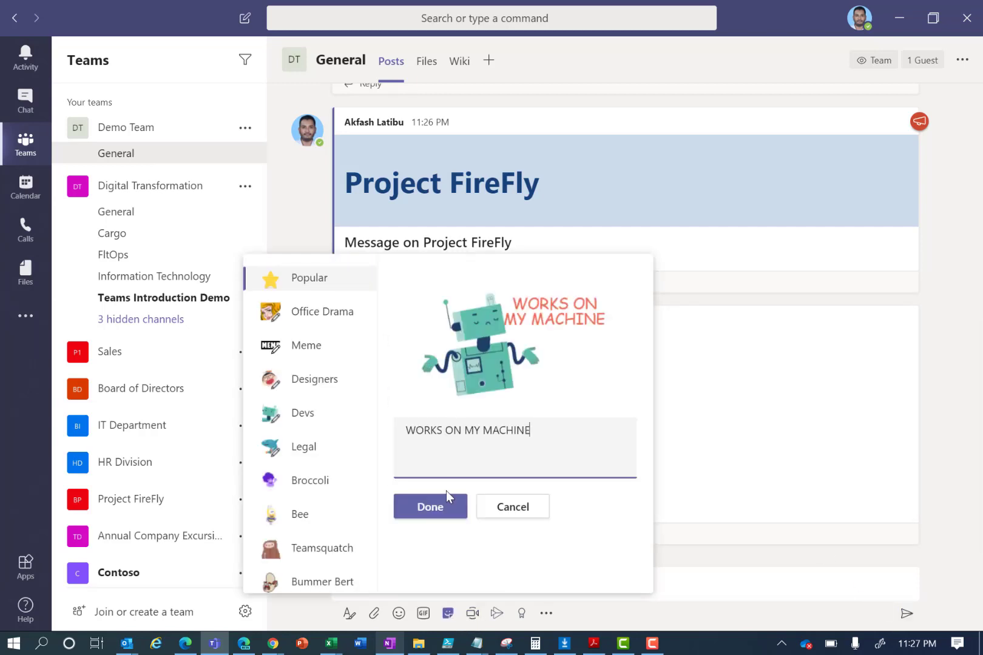
left_click(443, 508)
left_click(906, 612)
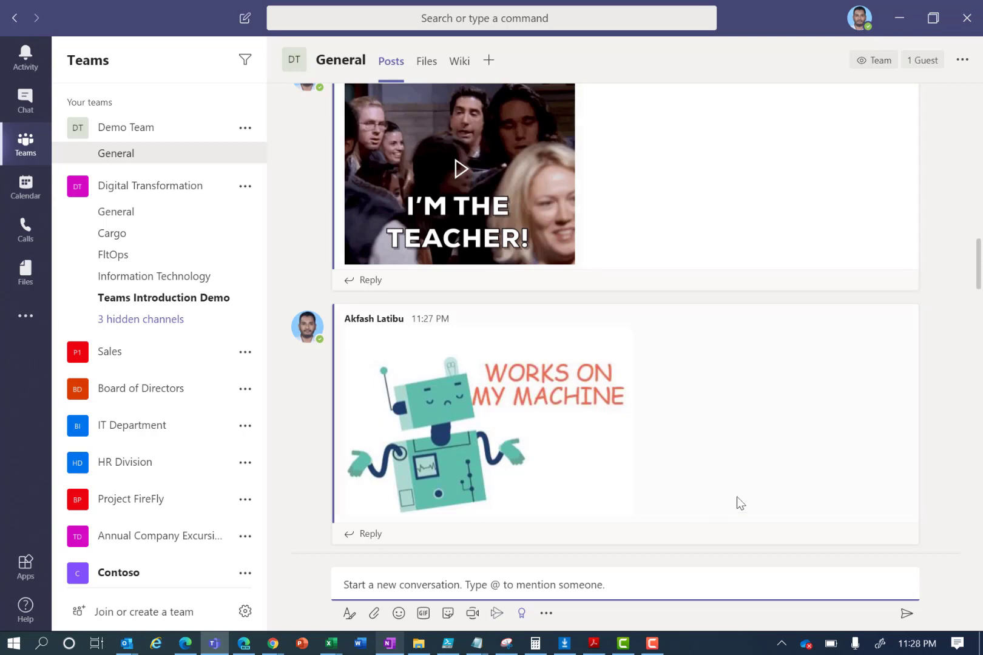
- Start a channel meeting titled 'Weekly Meeting' with the camera off, switching to scheduling
left_click(472, 614)
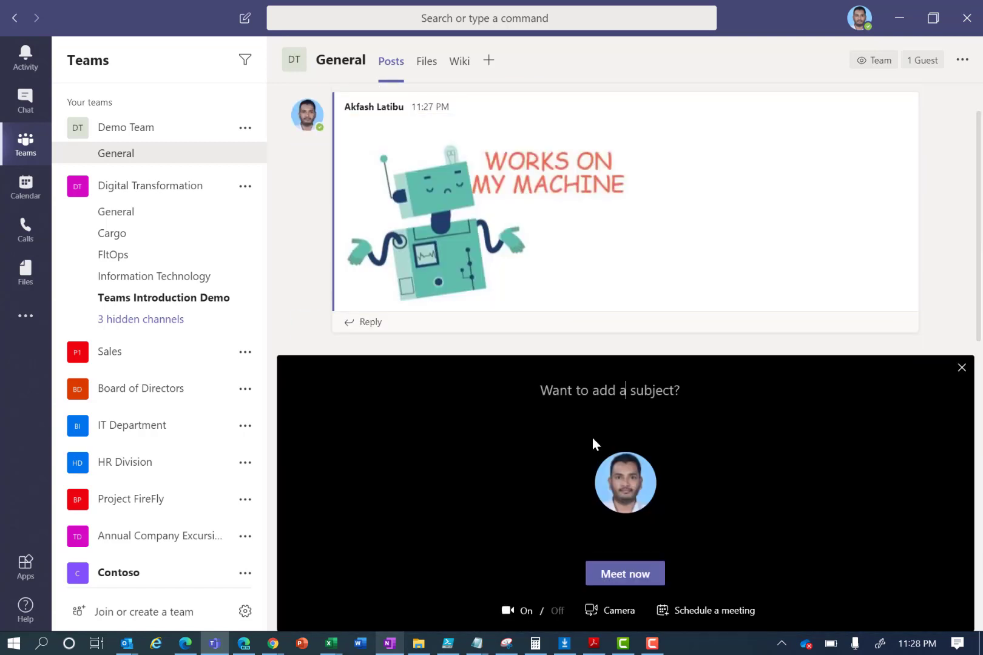
left_click(563, 605)
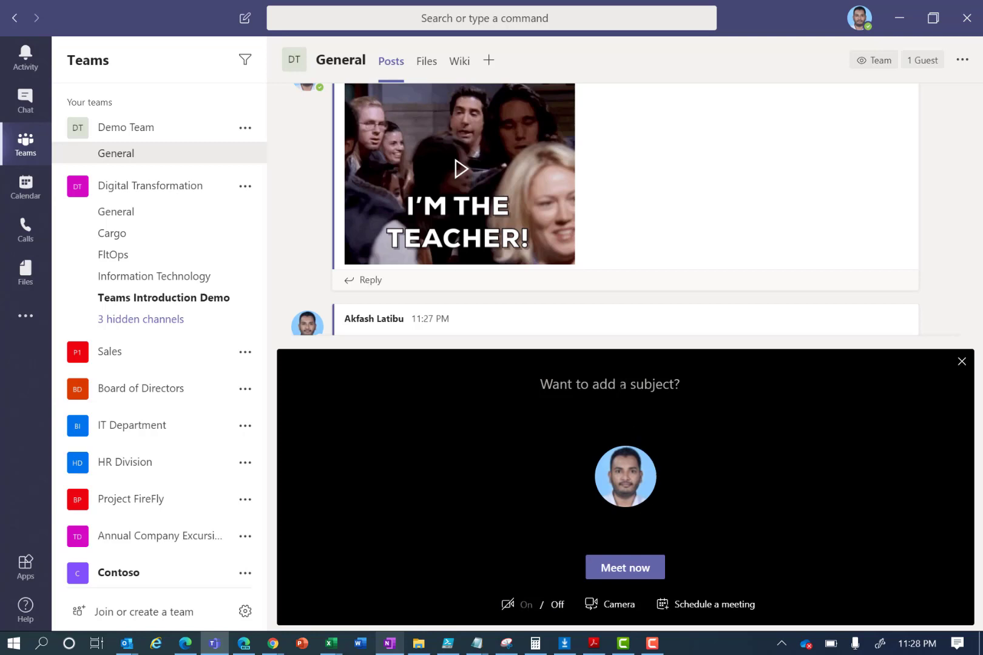
type("Wee")
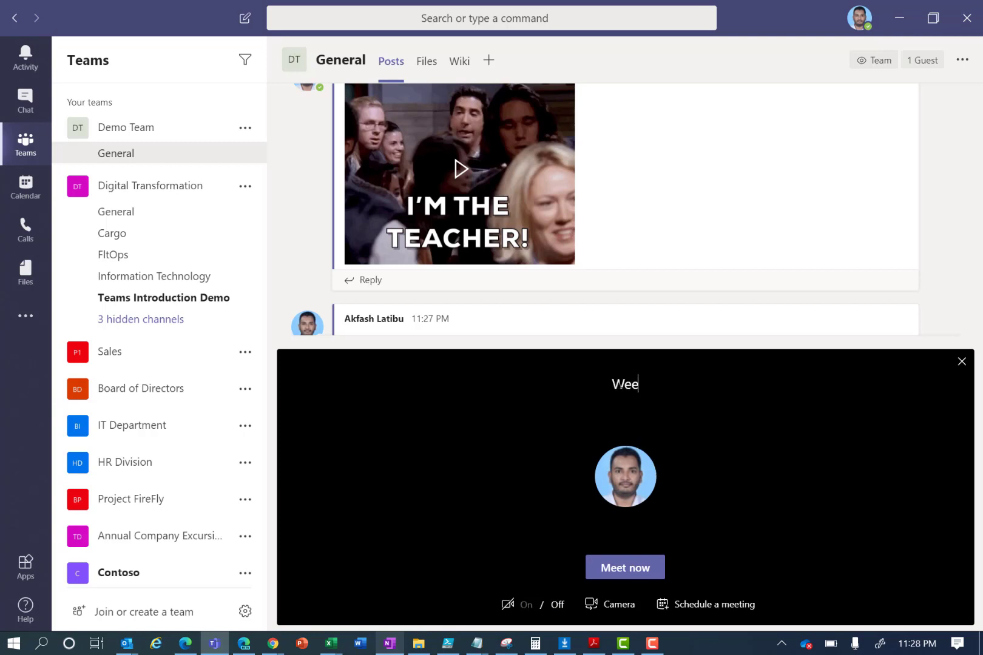
type("kly Meeting")
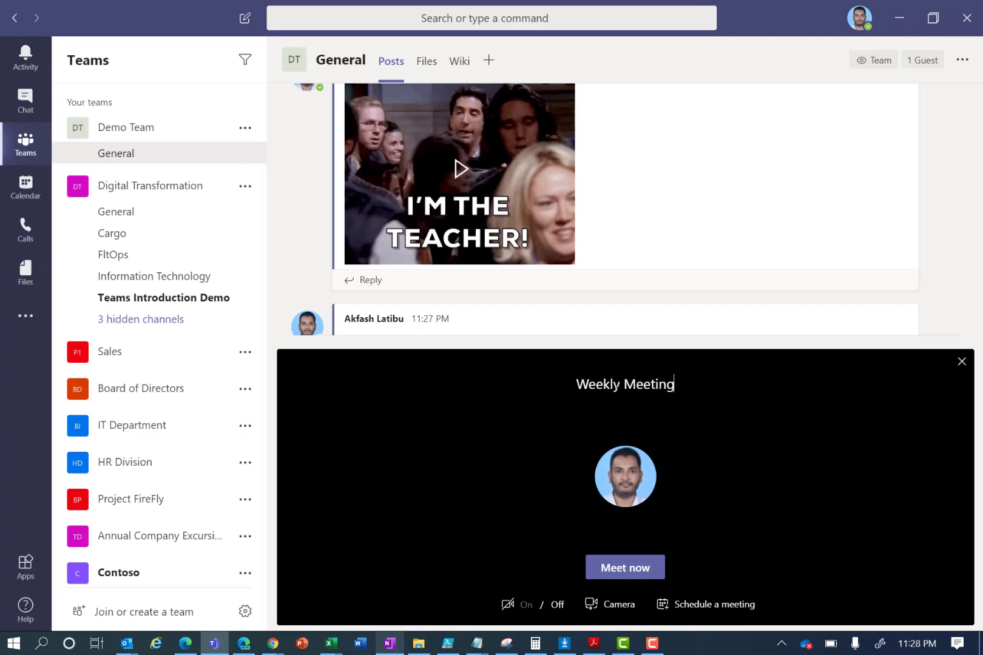
left_click(695, 606)
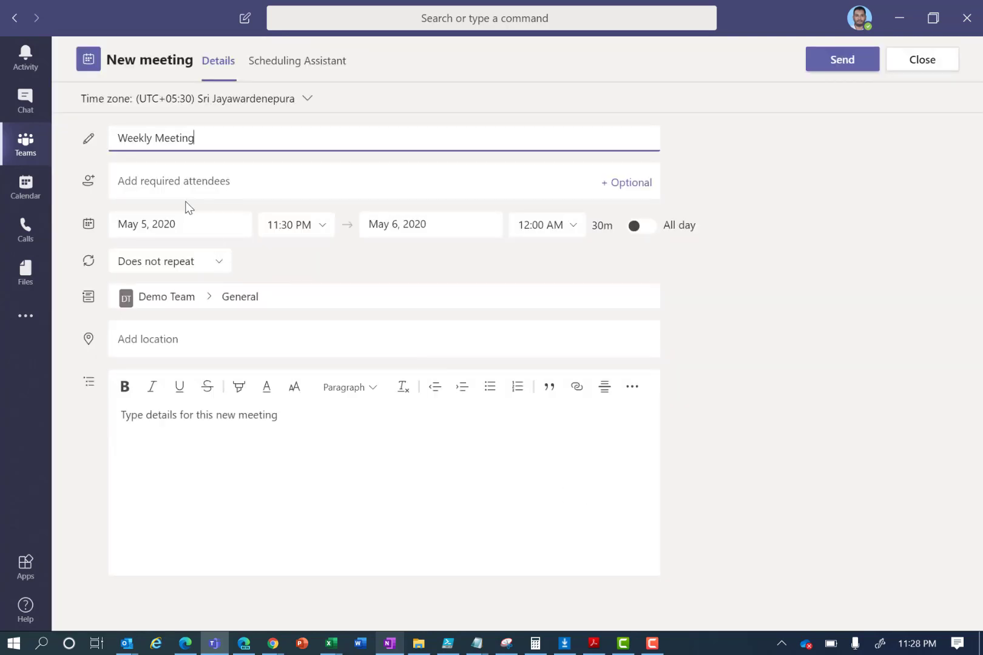
- Add two team members and the guest as required attendees, leaving repeat unchanged
left_click(230, 185)
type("manoj")
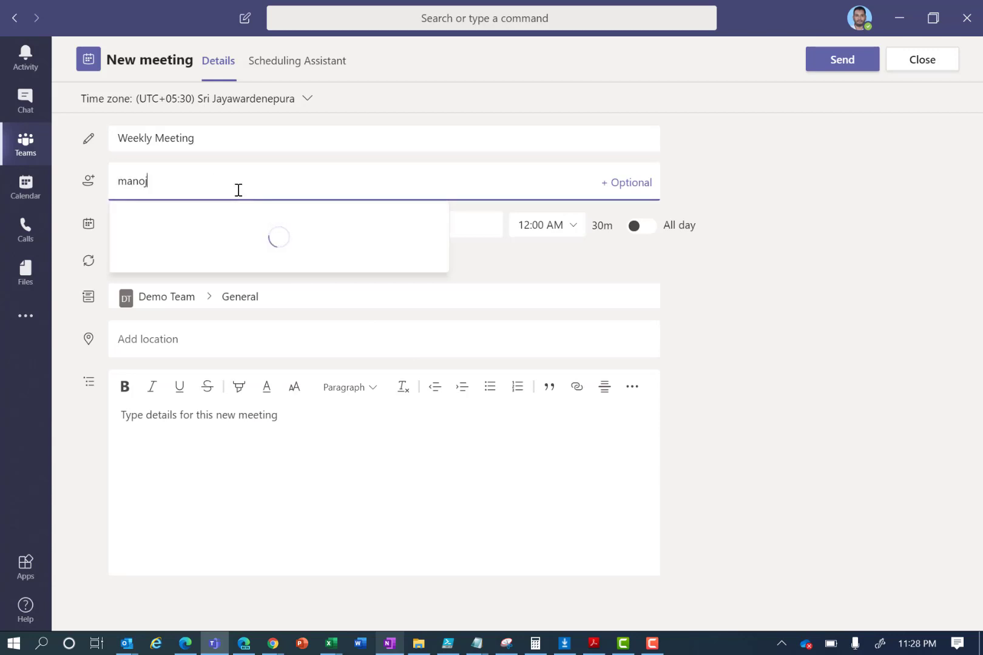
key("Return")
type("ale")
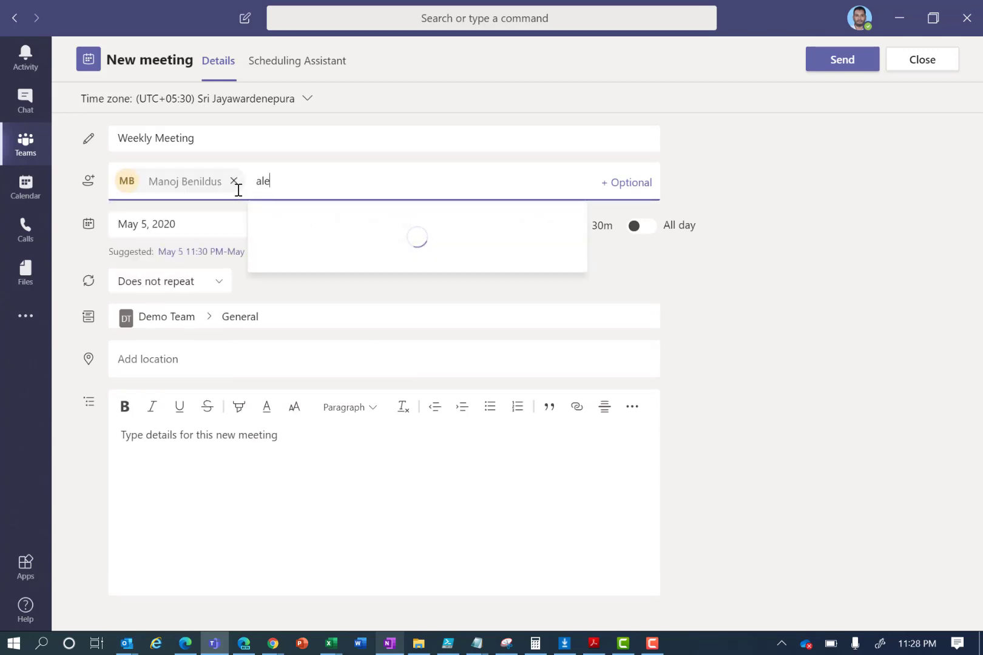
type("x")
key("Return")
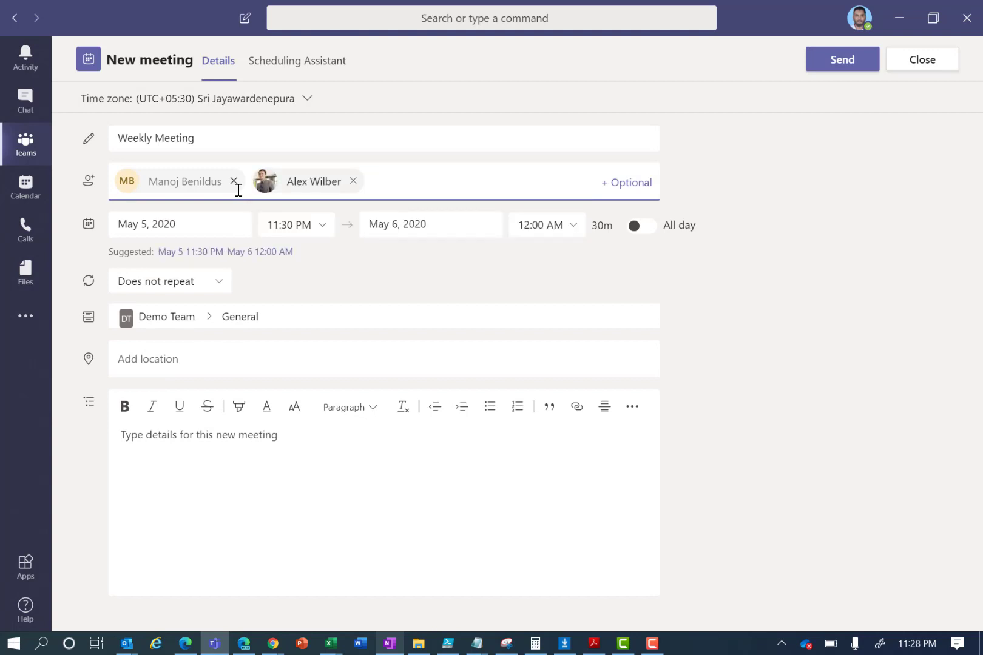
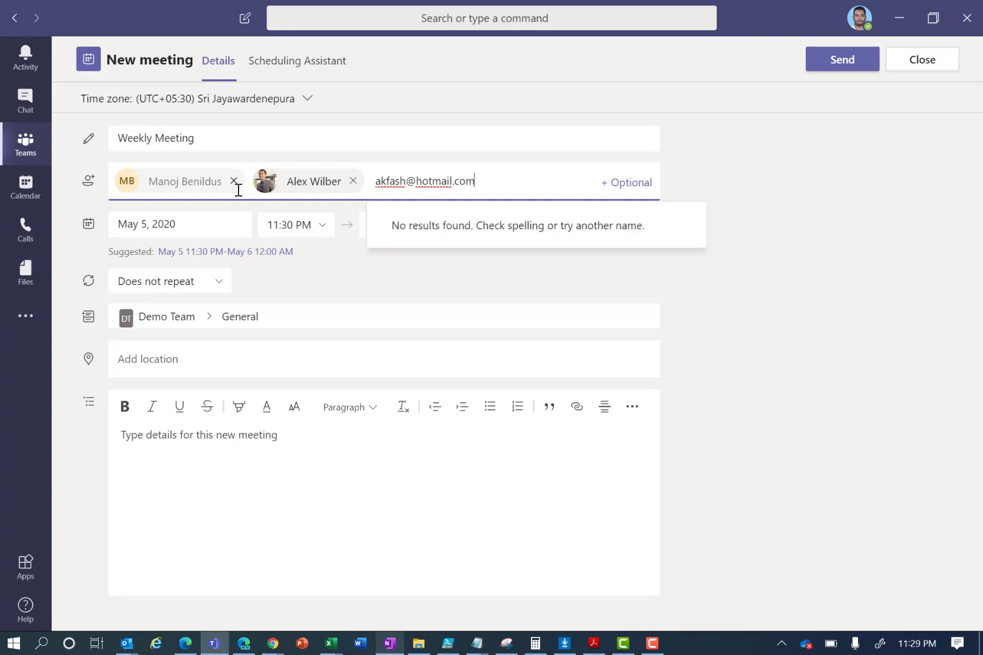
key("Return")
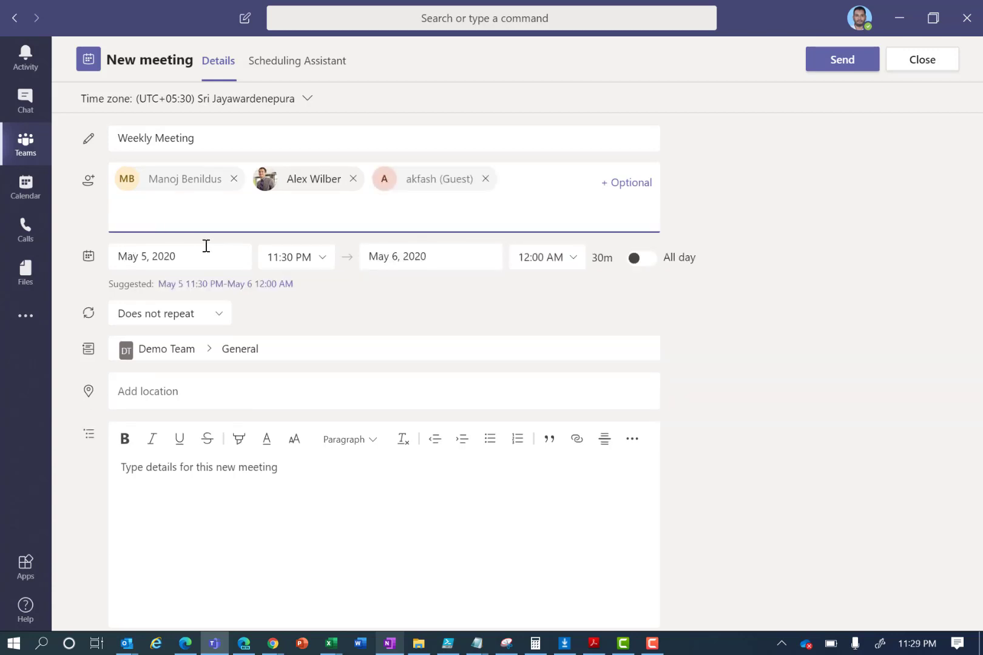
left_click(247, 301)
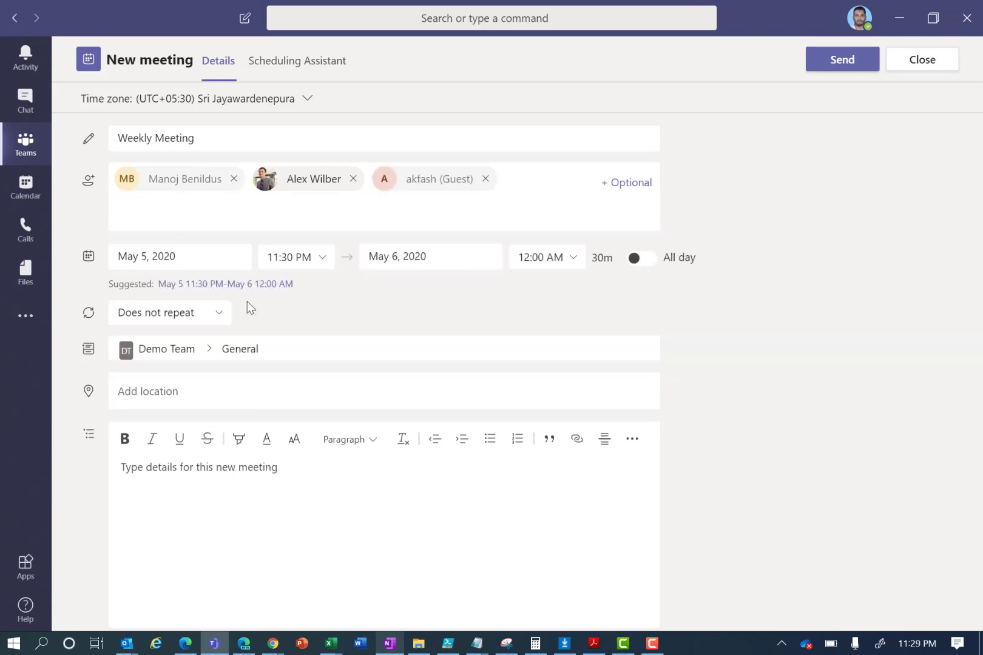
left_click(216, 318)
left_click(311, 307)
- Check attendee availability in Scheduling Assistant and send the May 5, 11:30 PM invitation
left_click(230, 494)
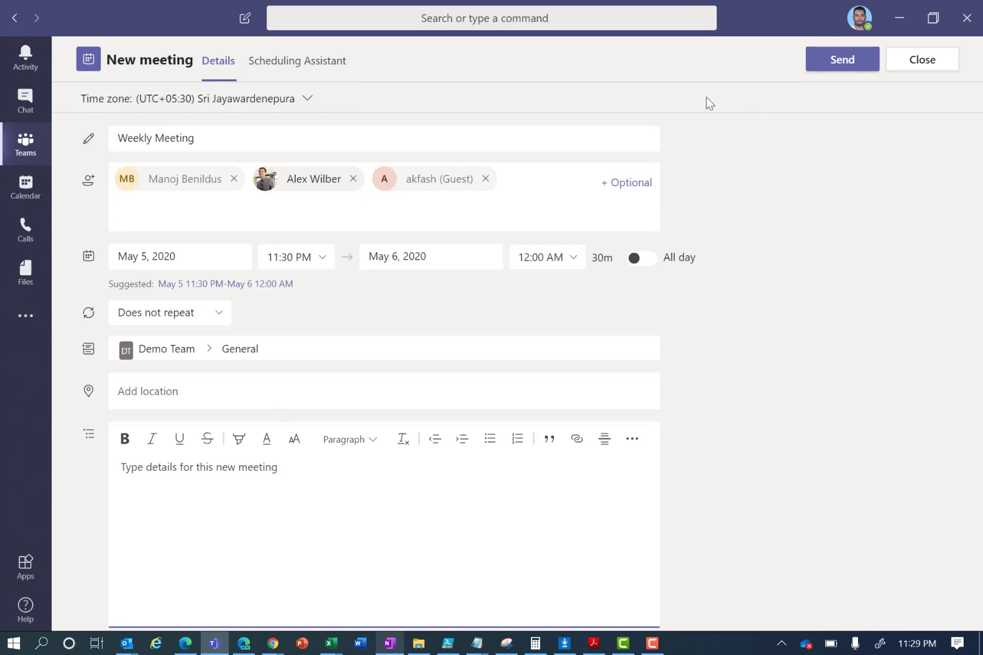
left_click(274, 63)
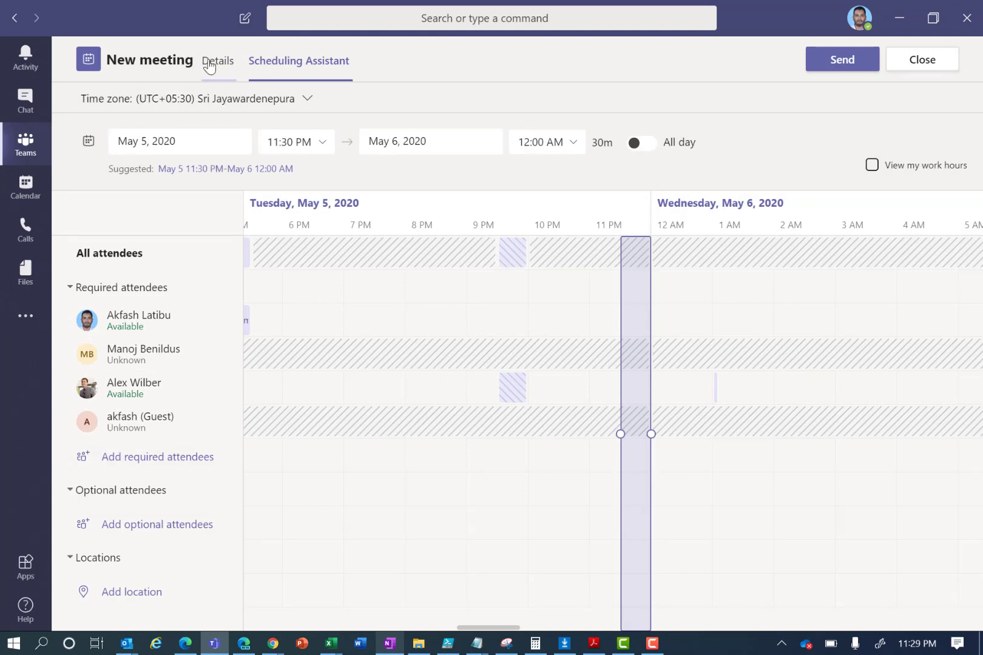
left_click(209, 67)
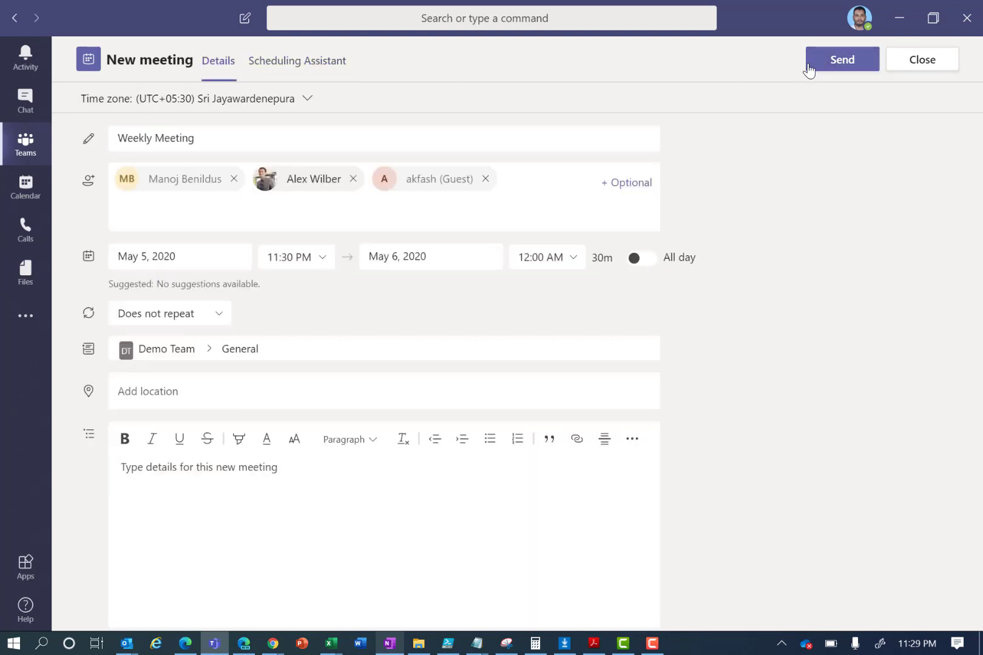
left_click(808, 68)
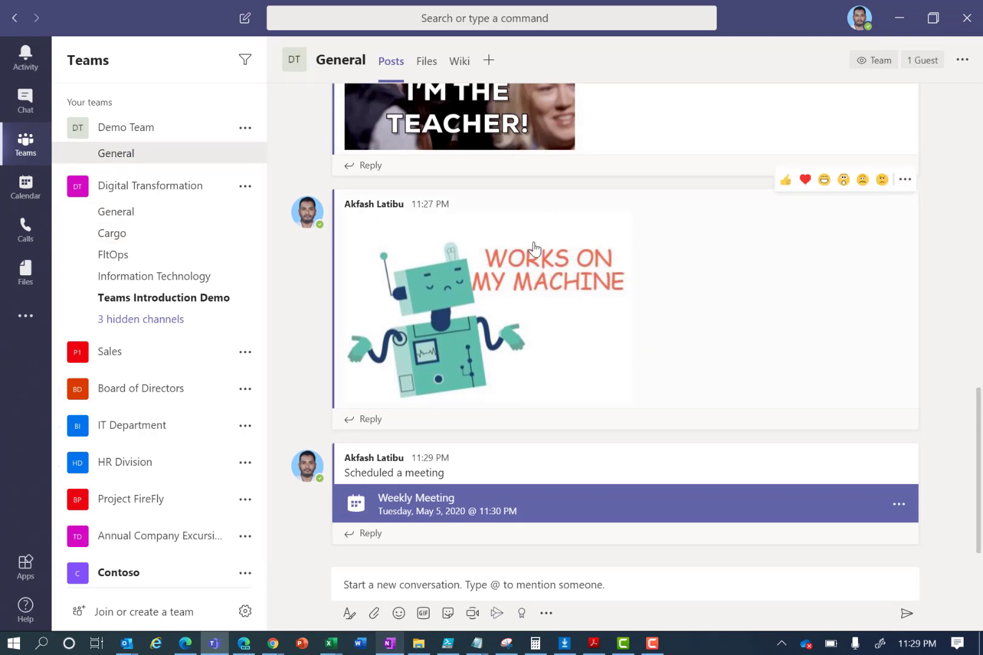
left_click(492, 615)
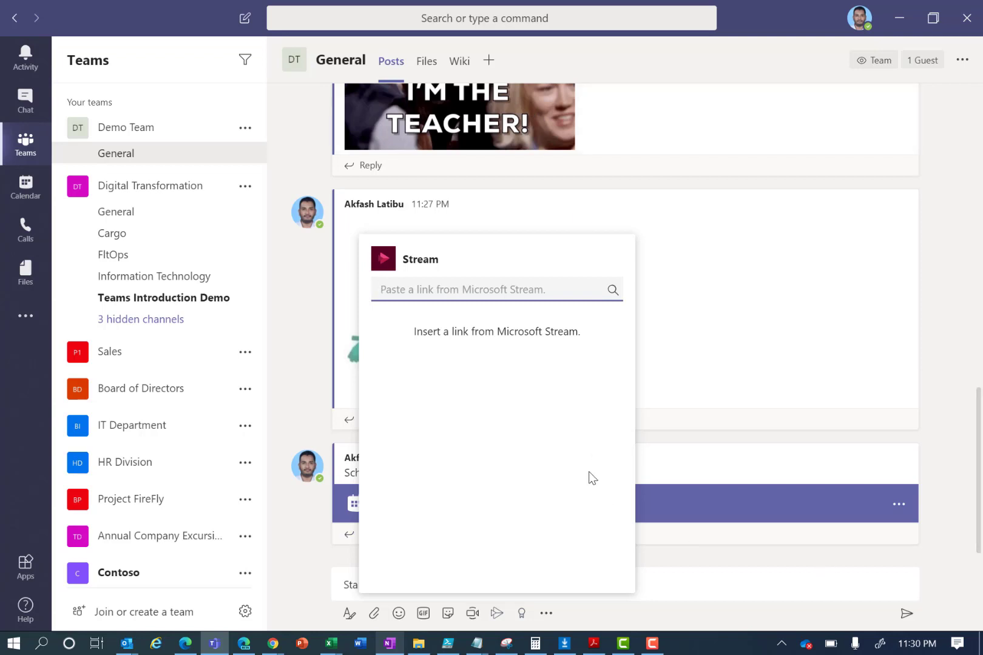
left_click(771, 565)
left_click(546, 613)
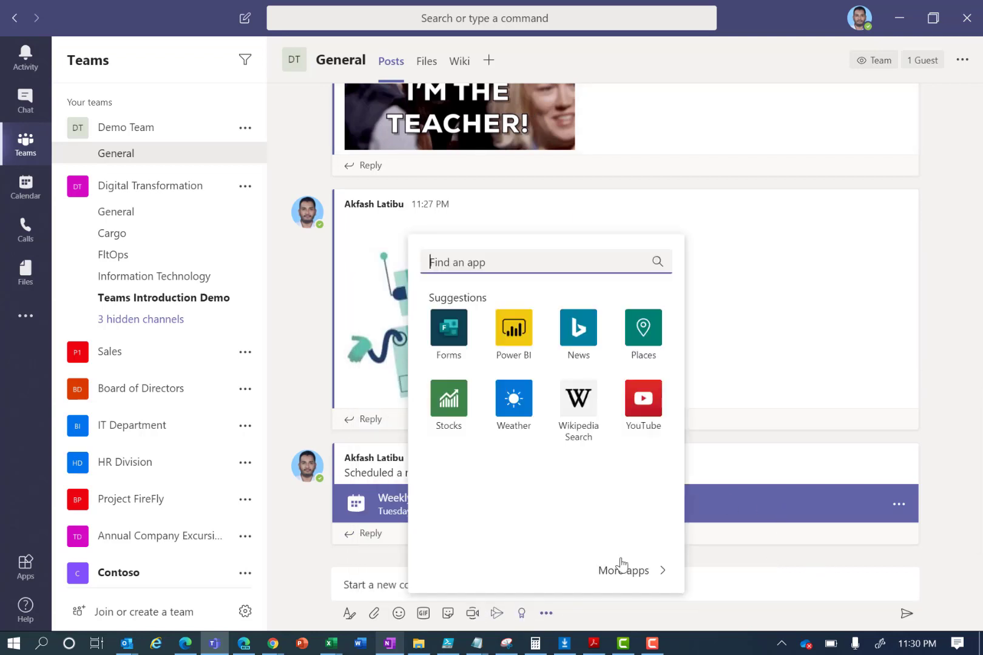
left_click(953, 444)
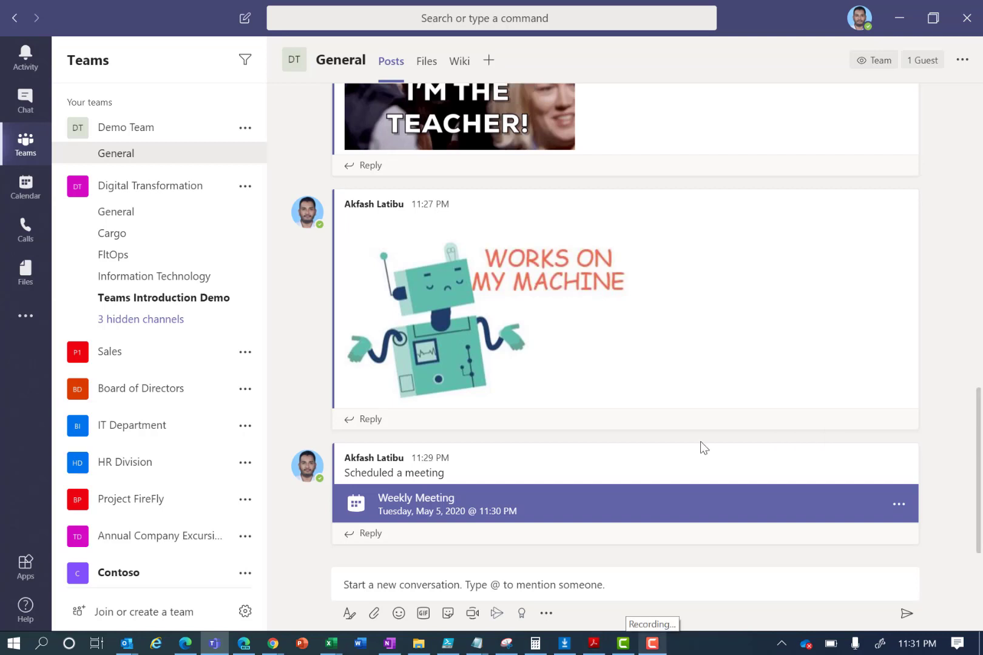
mouse_move(697, 447)
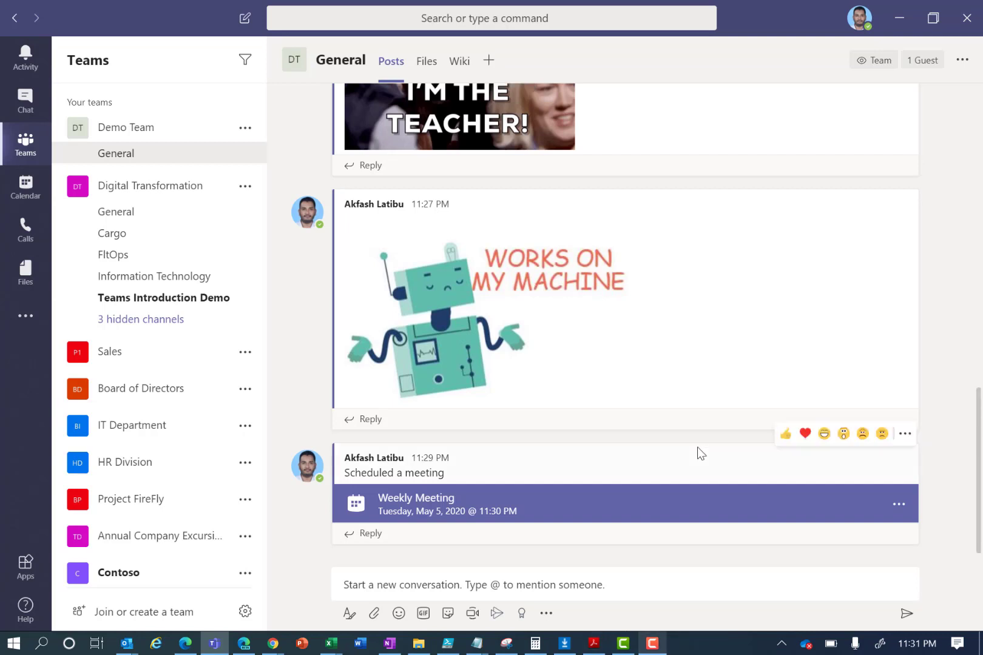